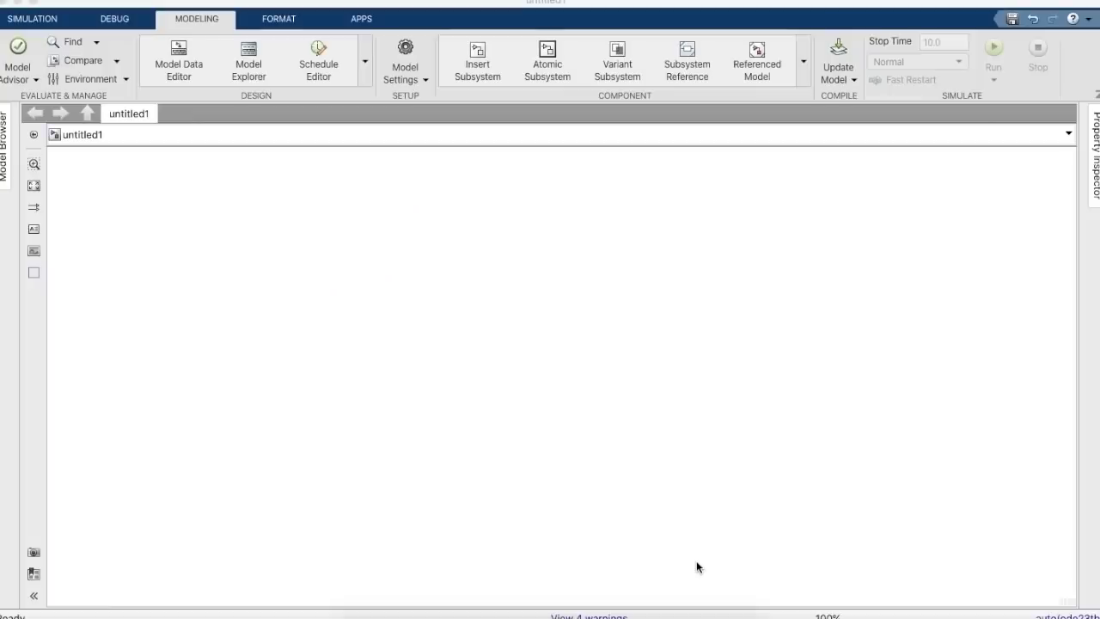
Step: Add the powergui block from the library to the upper-left area of the empty model
left_click(32, 18)
left_click(114, 60)
double_click(632, 88)
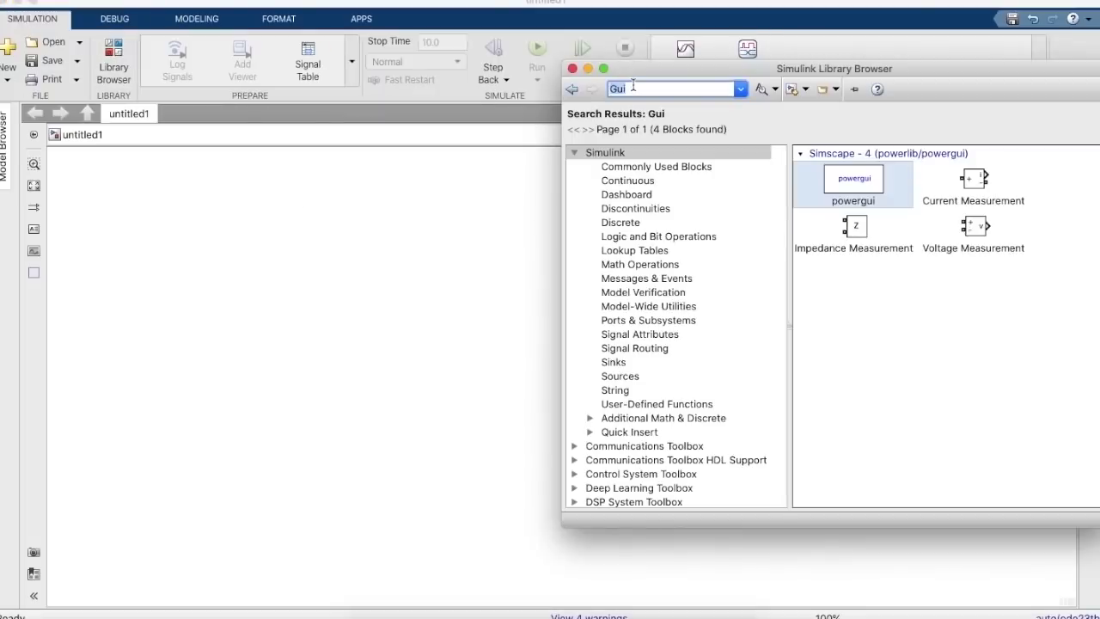
left_click(868, 220)
left_click(881, 185)
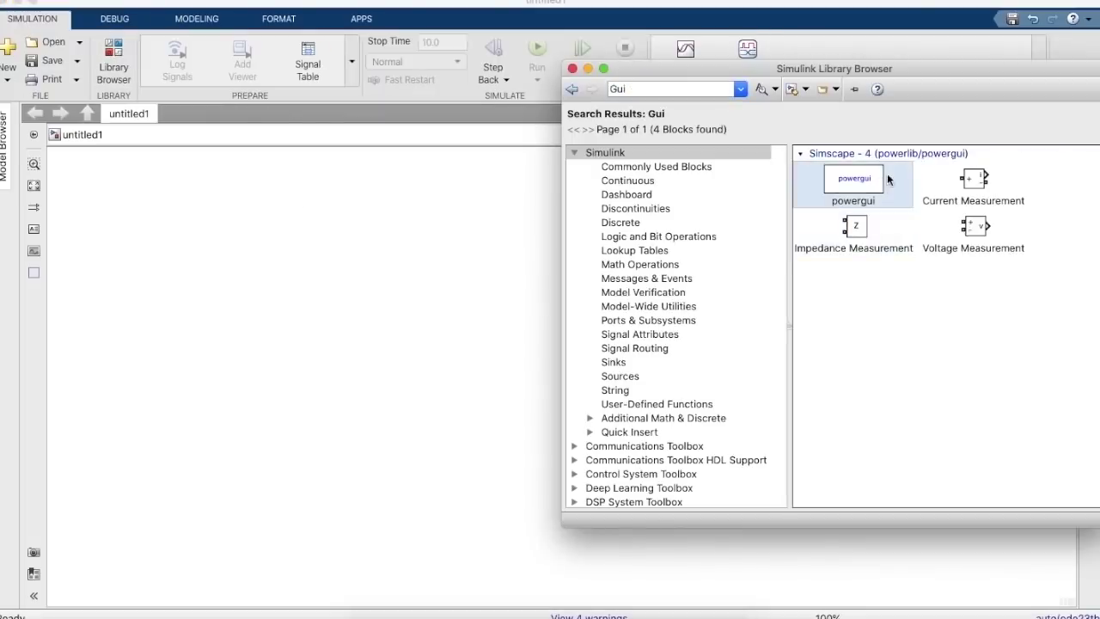
left_click_drag(832, 165, 230, 222)
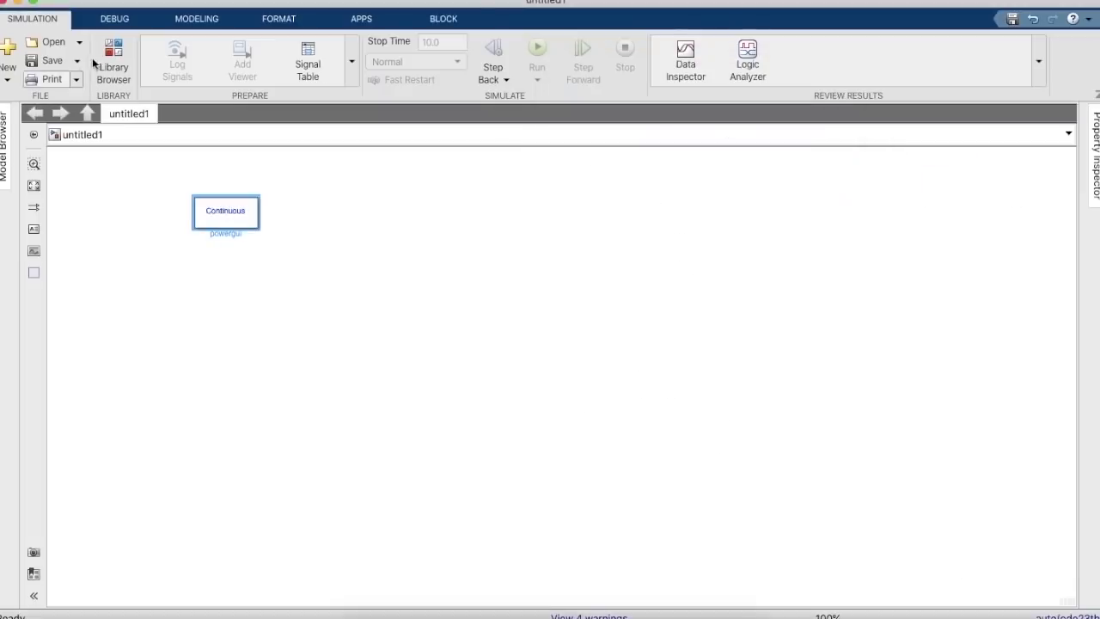
Step: Search the library for "Dc Voltage" and place the battery-symbol DC Voltage Source below the powergui block
left_click(107, 62)
double_click(708, 89)
type("DC")
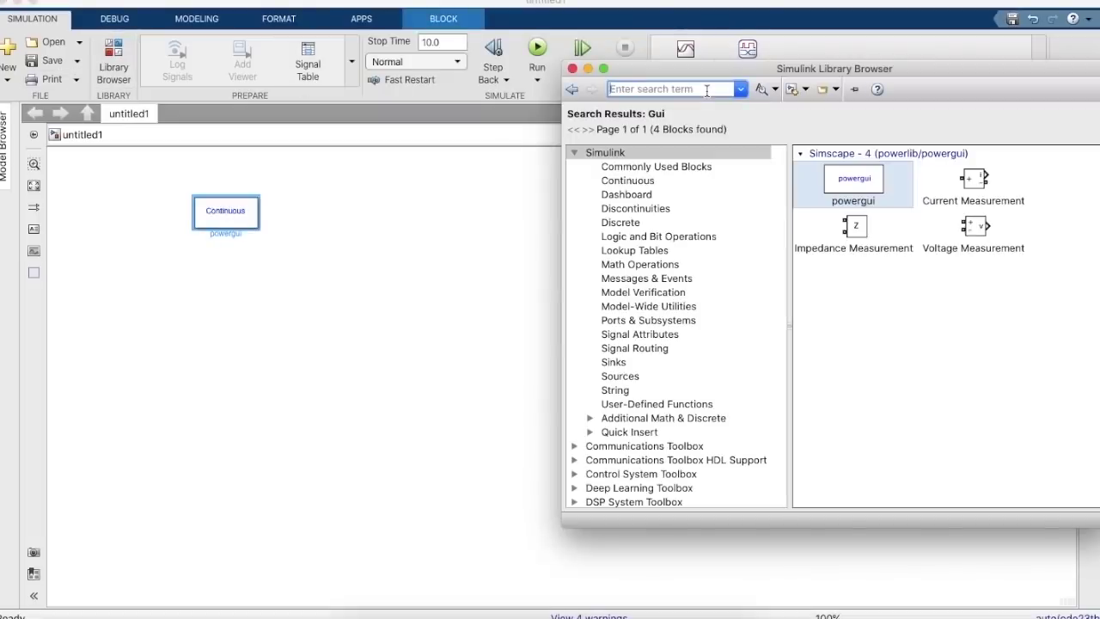
key("Down")
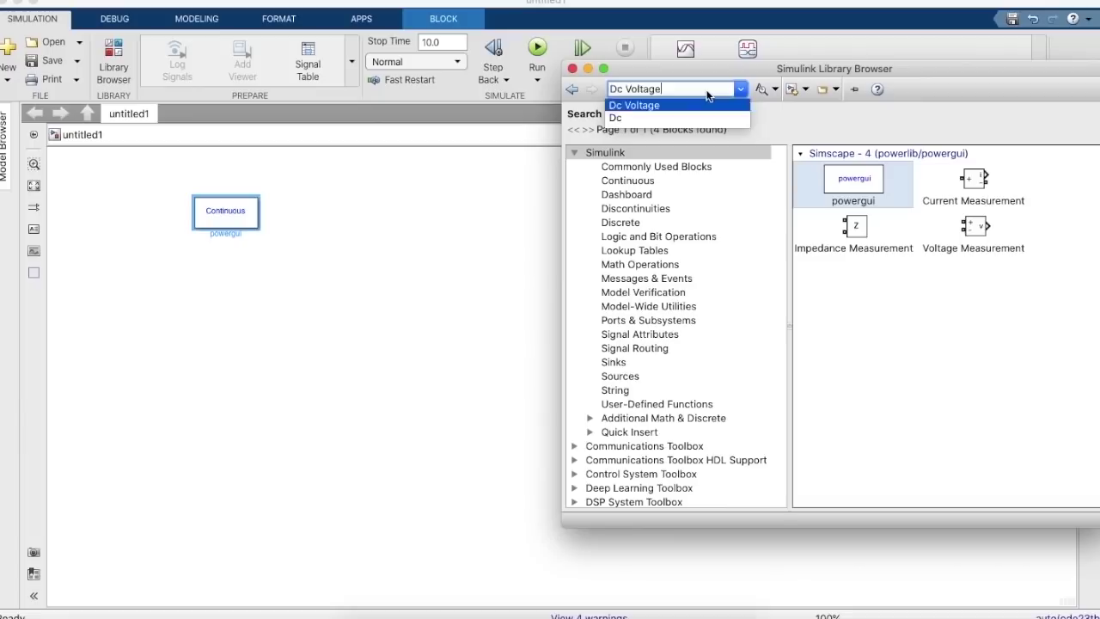
key("Return")
scroll(836, 307, "down", 5)
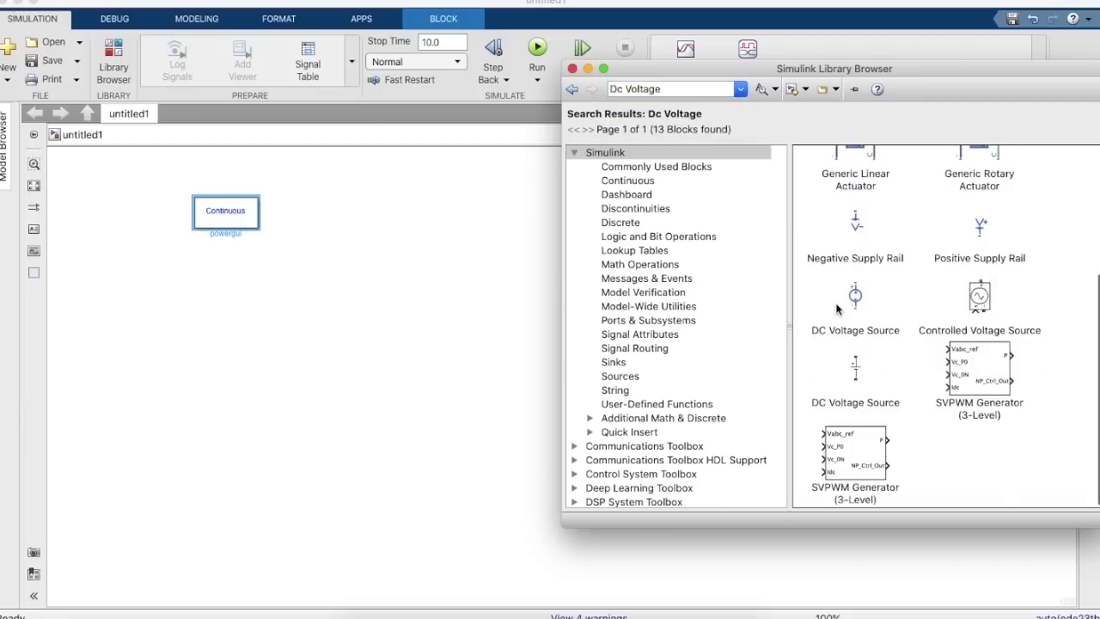
left_click(863, 367)
left_click_drag(863, 366, 273, 388)
Step: Search the library for "Mosfet" and place the Mosfet block with g, D, S and m ports to the right of the voltage source
left_click(115, 53)
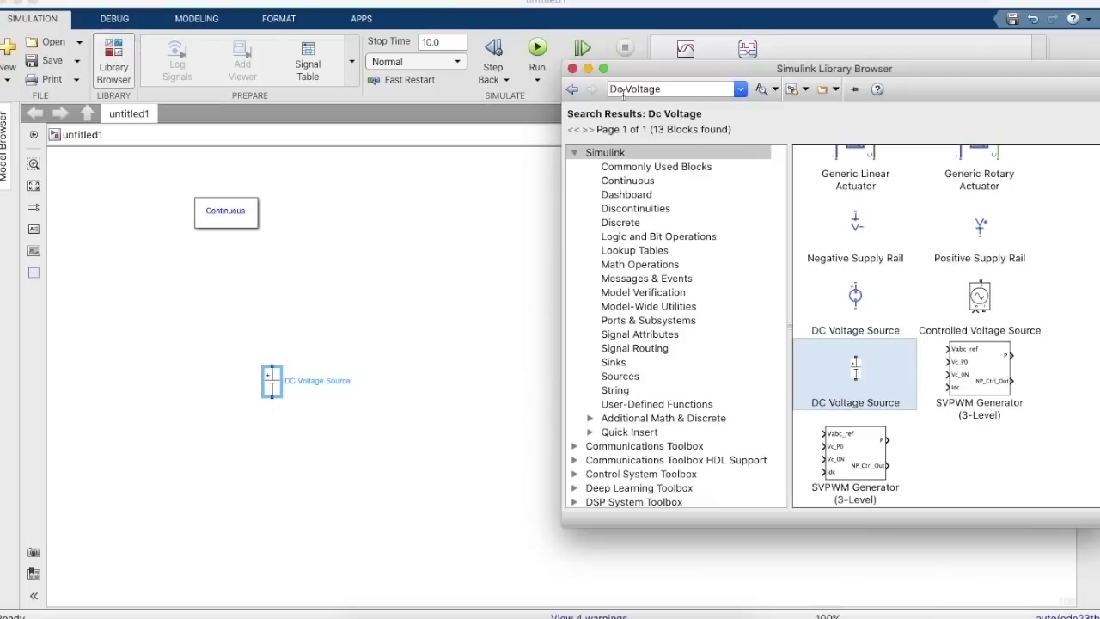
left_click(658, 90)
key("BackSpace")
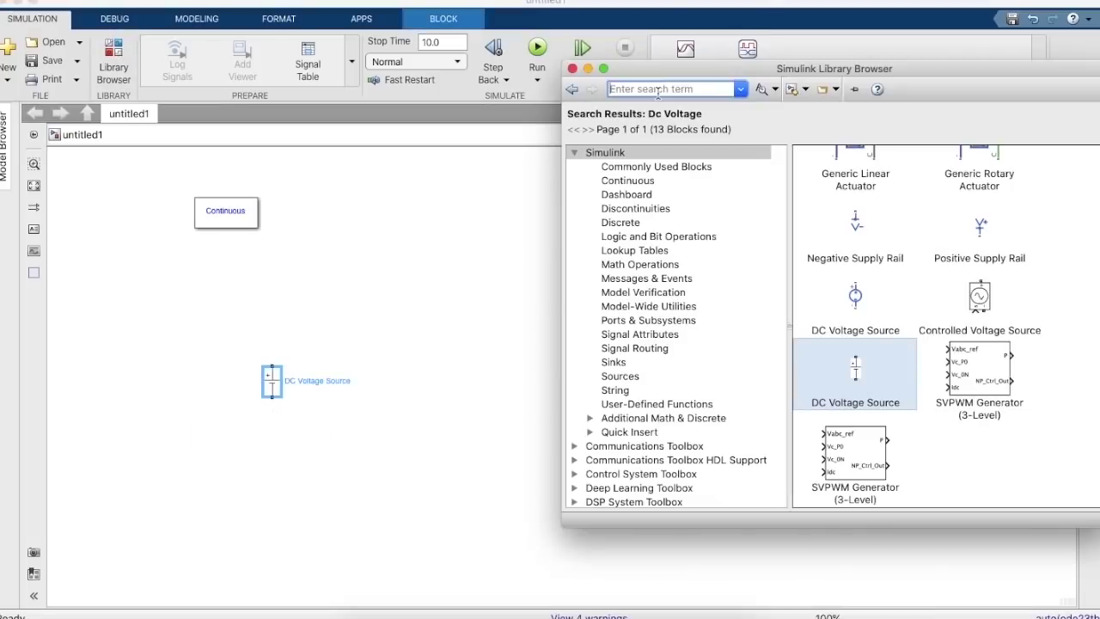
type("I")
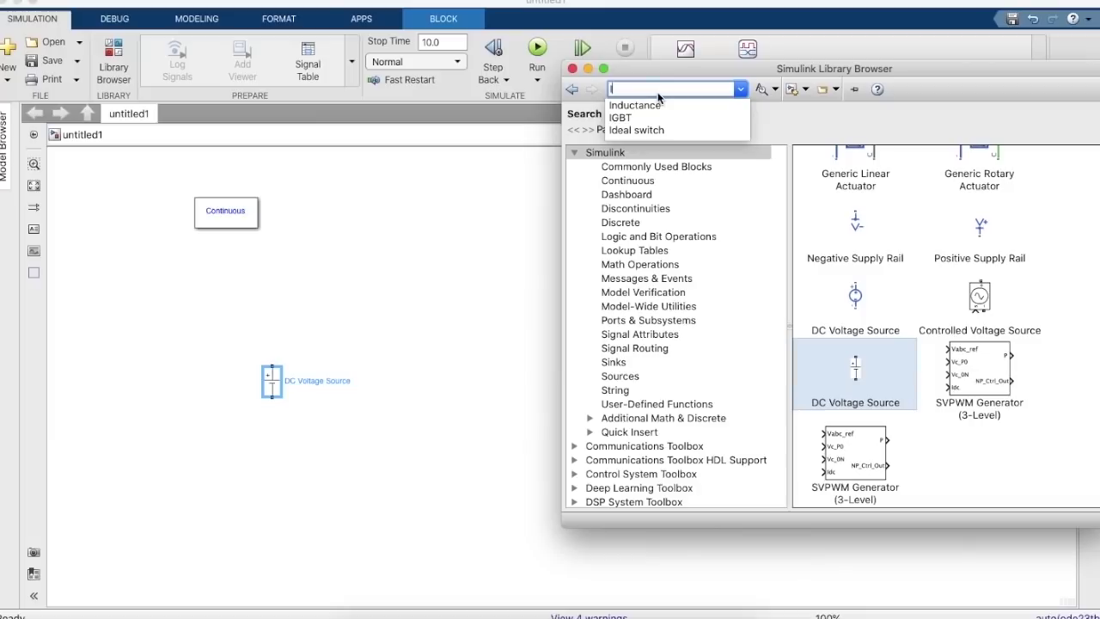
type("n")
key("BackSpace")
key("BackSpace")
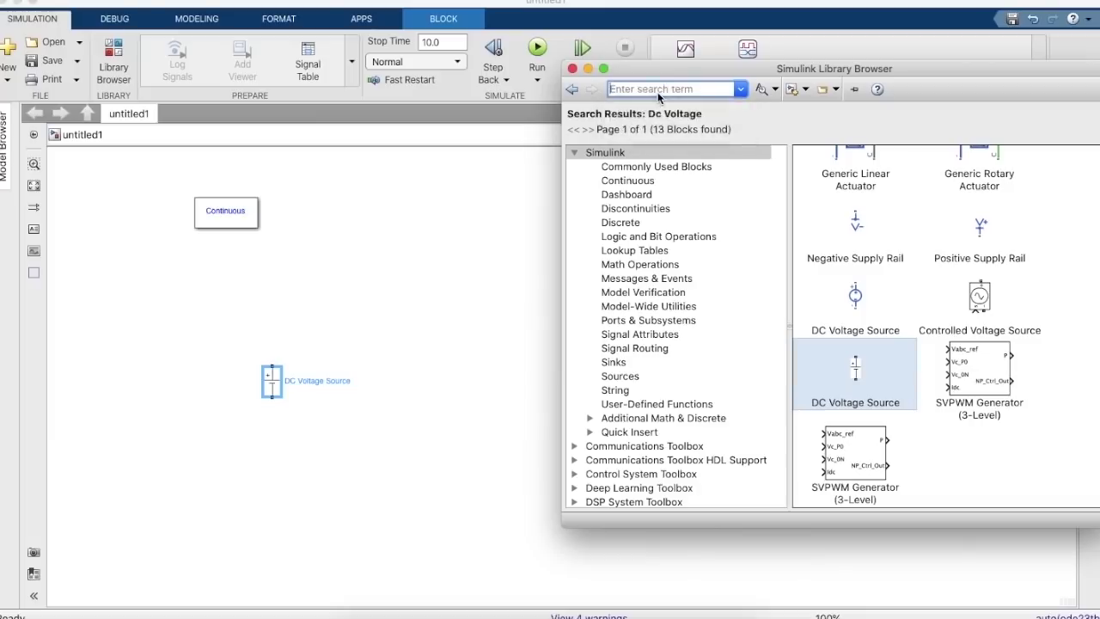
type("Mosfet")
key("Return")
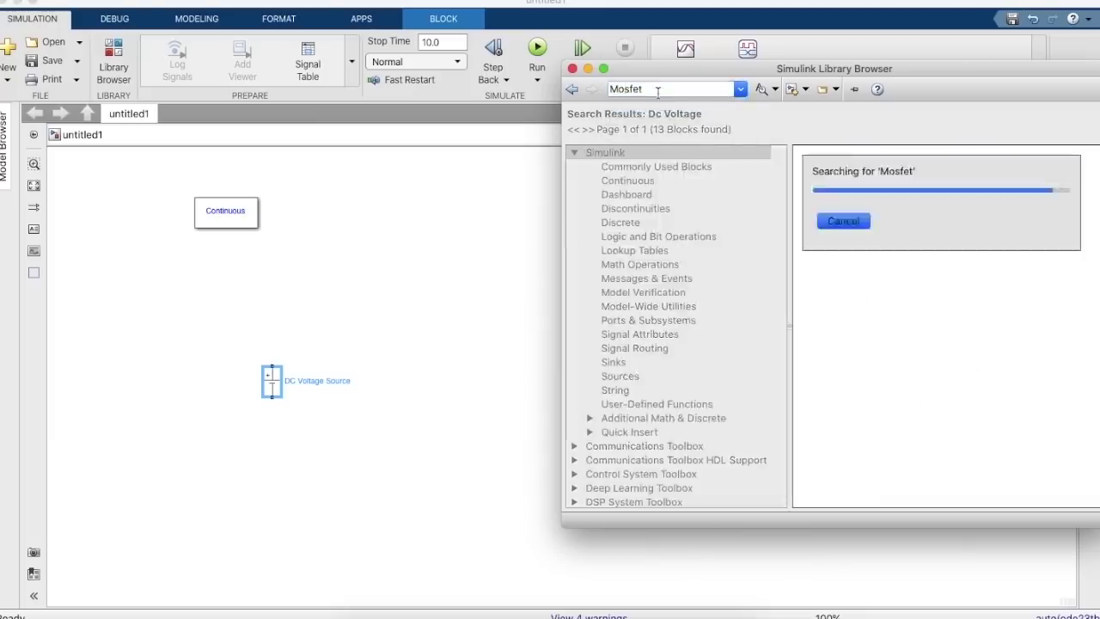
scroll(806, 360, "down", 5)
left_click(852, 470)
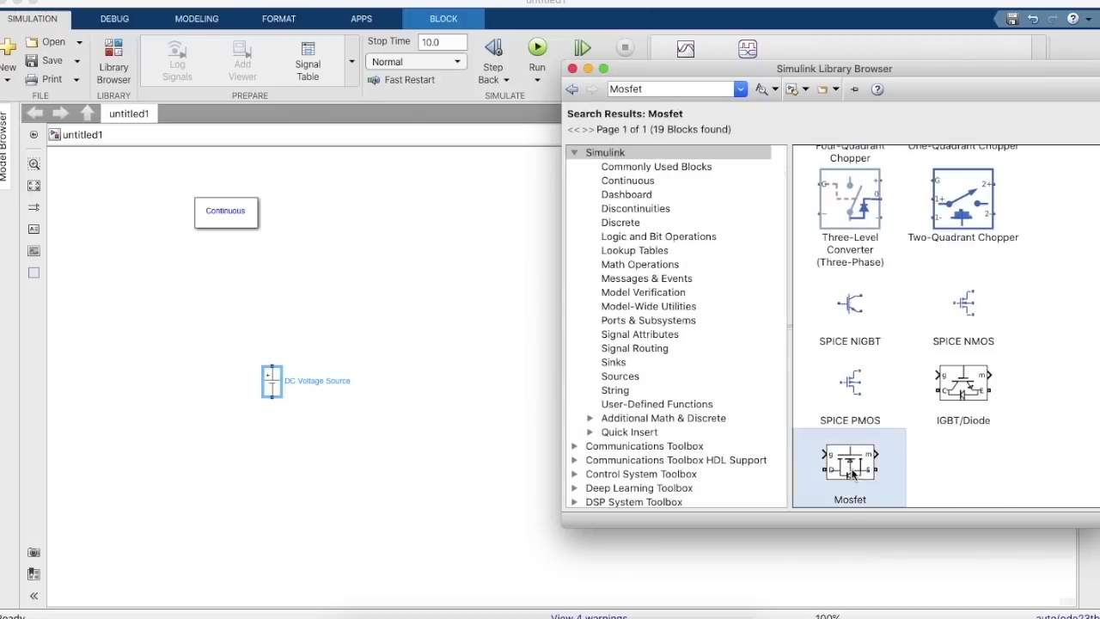
left_click_drag(862, 469, 507, 342)
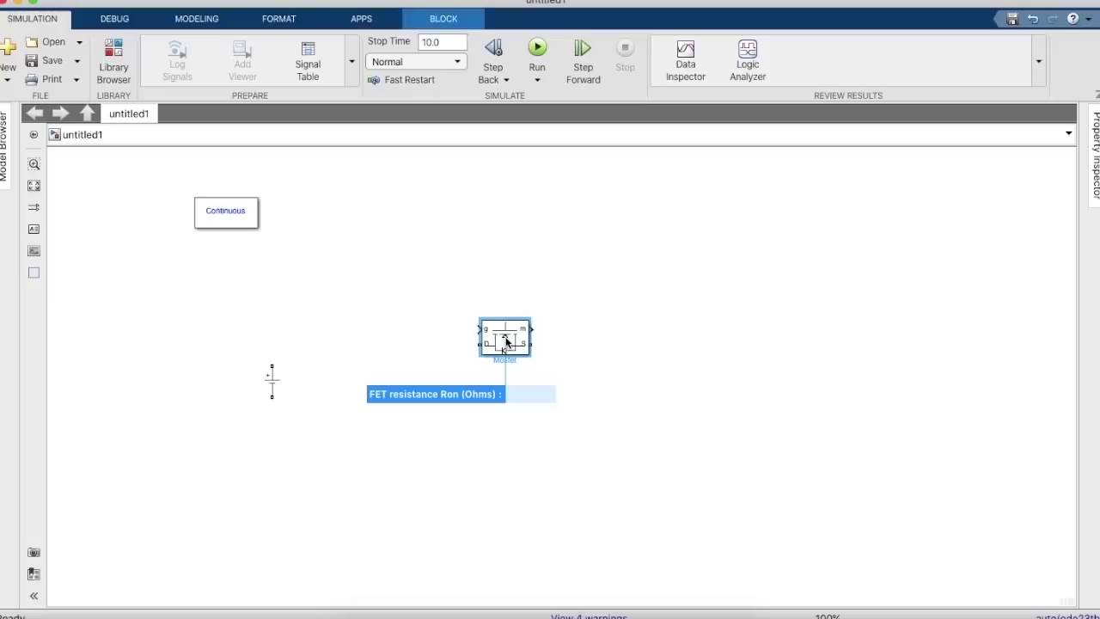
Step: Rotate the Mosfet block clockwise so that its drain faces up
left_click(550, 336)
left_click(513, 341)
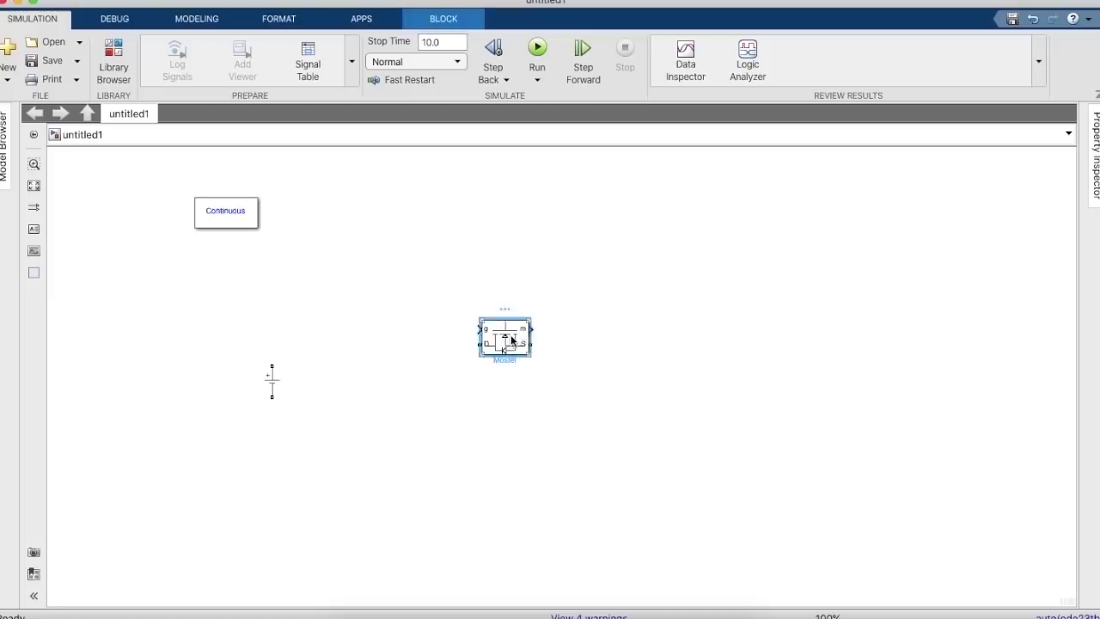
key("ctrl+r")
Step: Duplicate the rotated Mosfet and arrange four of them in a two-by-two bridge layout with aligned upper and lower rows
left_click_drag(510, 337, 568, 429)
left_click_drag(610, 383, 327, 436)
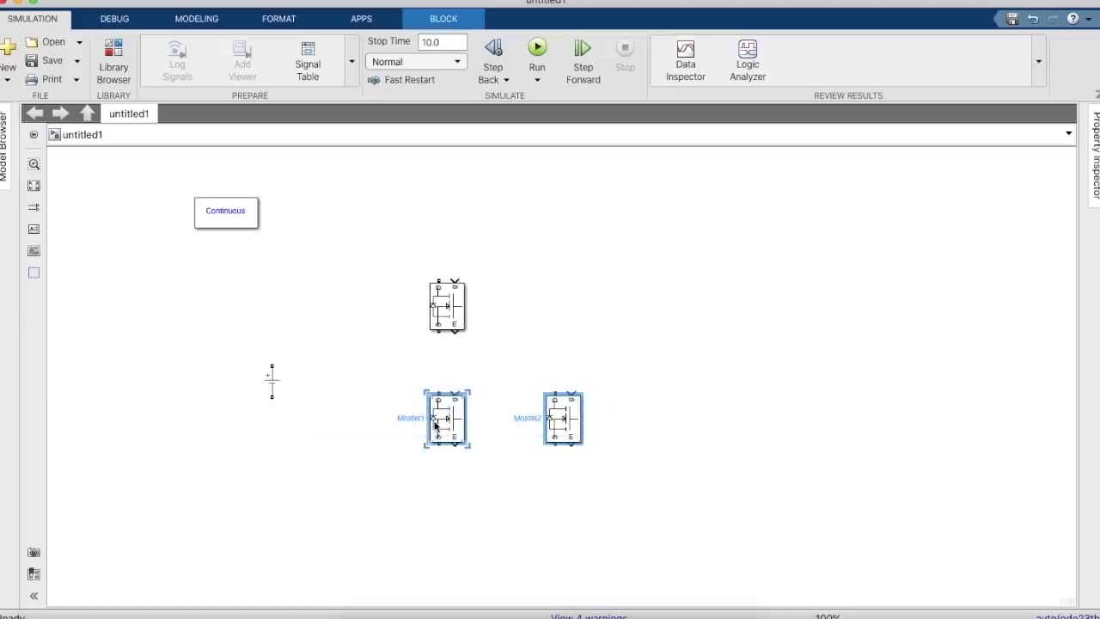
left_click_drag(434, 422, 434, 456)
left_click(475, 411)
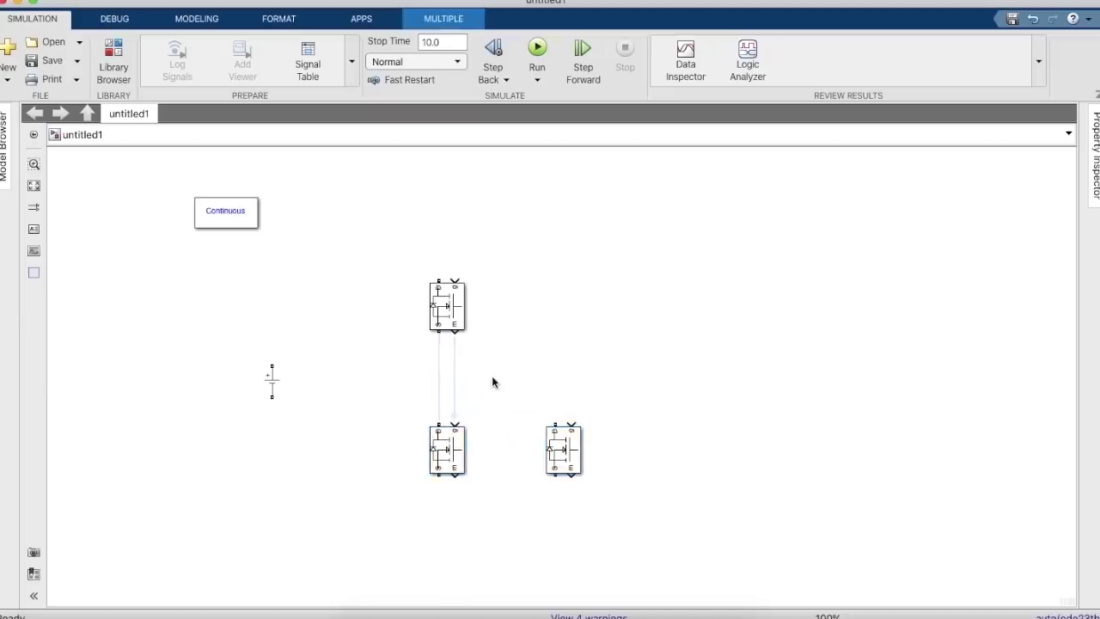
left_click(557, 464)
left_click_drag(557, 464, 562, 306)
left_click(434, 357)
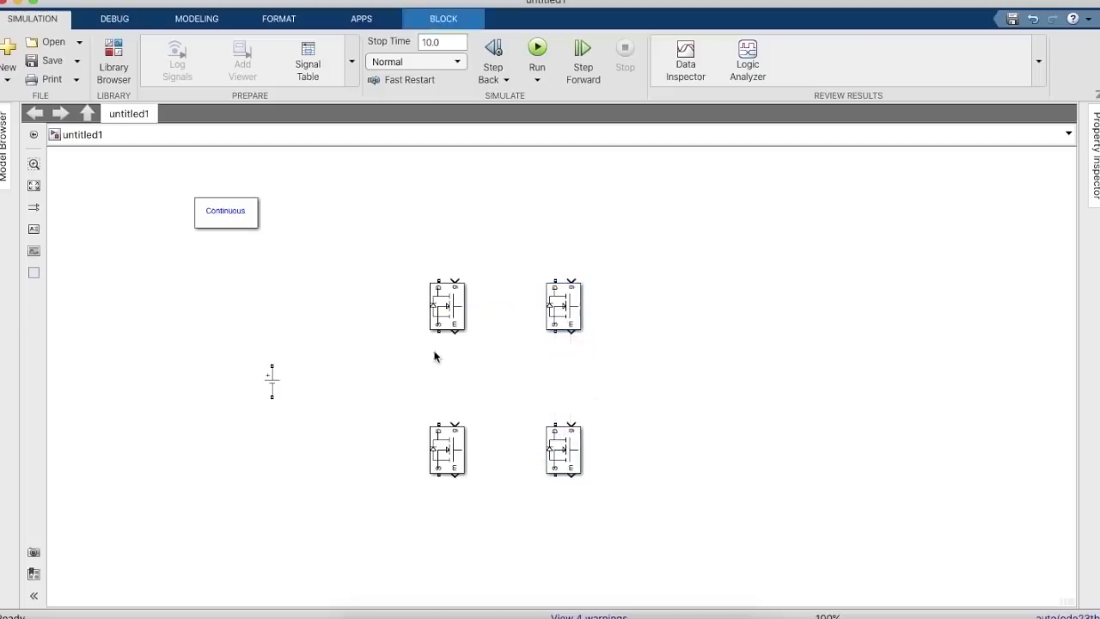
Step: Wire the bridge: join upper and lower Mosfets in each leg, then link the two upper drains and the two lower sources
left_click_drag(438, 333, 439, 424)
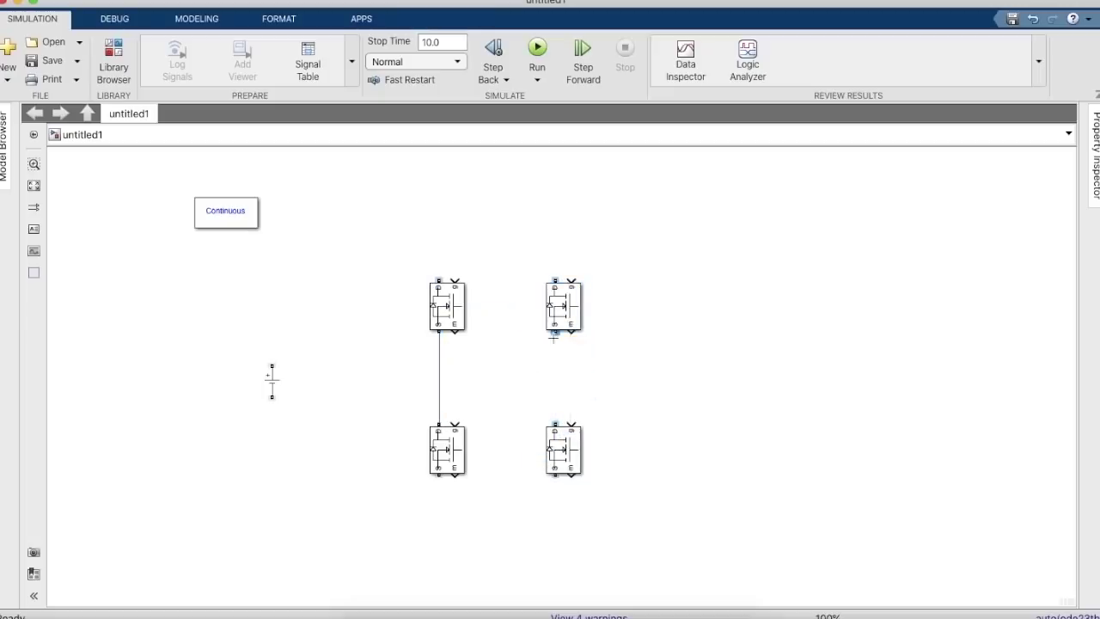
left_click_drag(554, 419, 554, 424)
left_click_drag(429, 275, 436, 277)
left_click(440, 464)
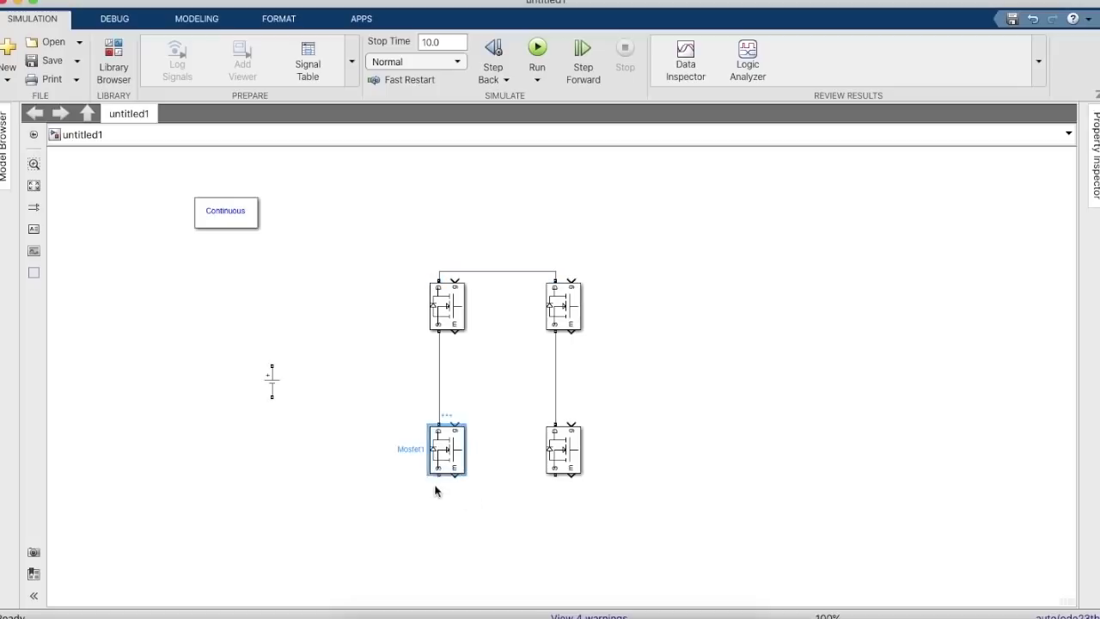
left_click_drag(437, 474, 556, 485)
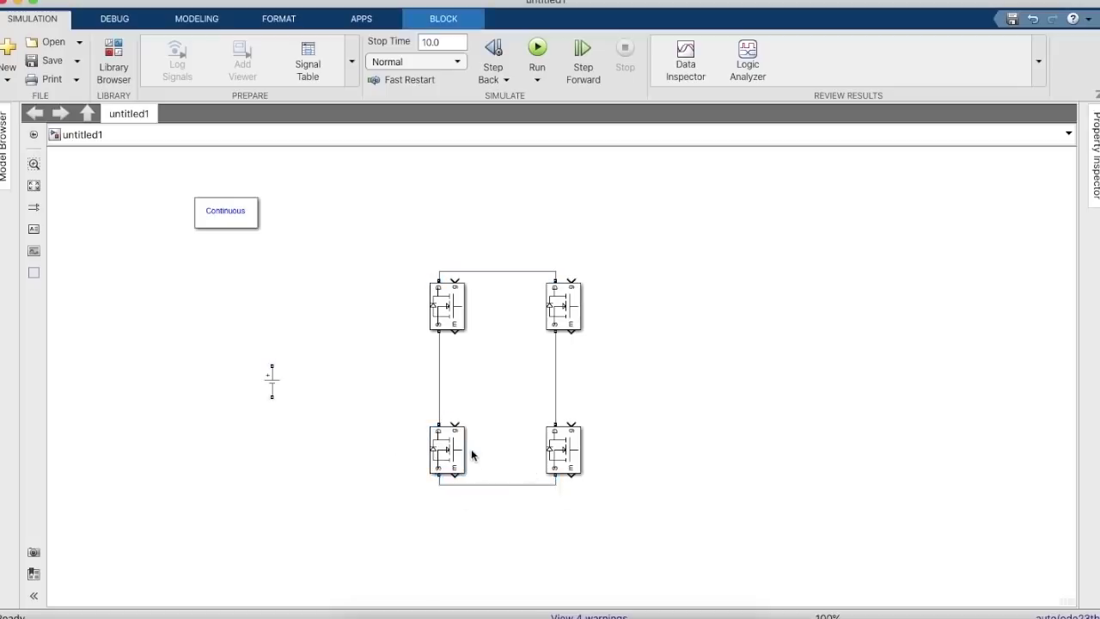
Step: Connect the DC Voltage Source's positive terminal to the bridge's upper rail and its negative terminal to the lower rail
left_click(279, 374)
left_click_drag(271, 365, 443, 277)
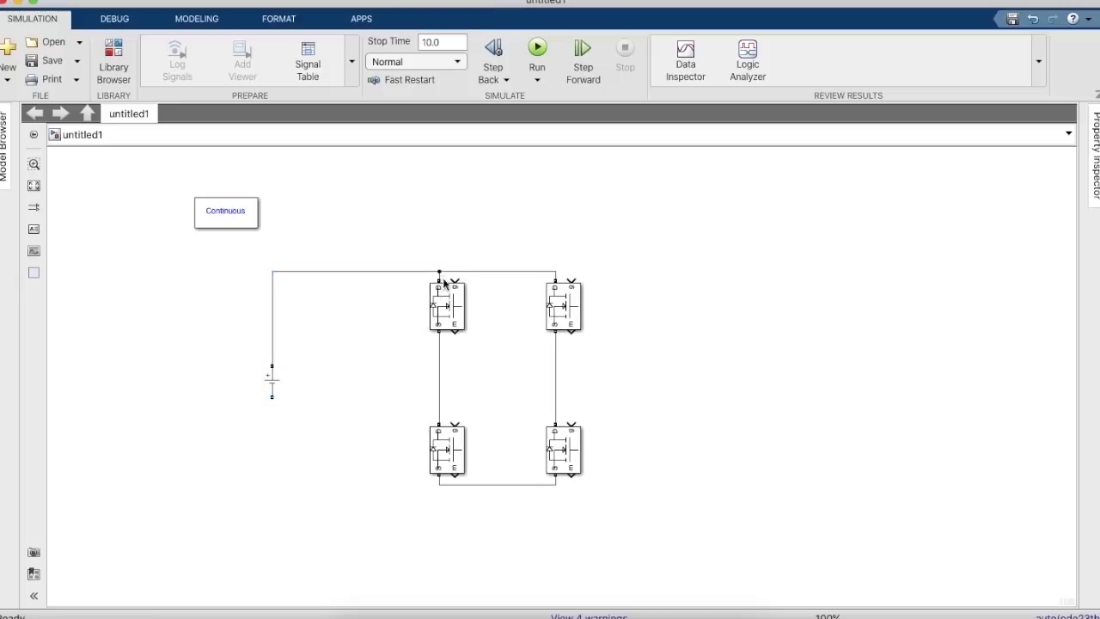
left_click(272, 397)
left_click_drag(427, 496, 439, 485)
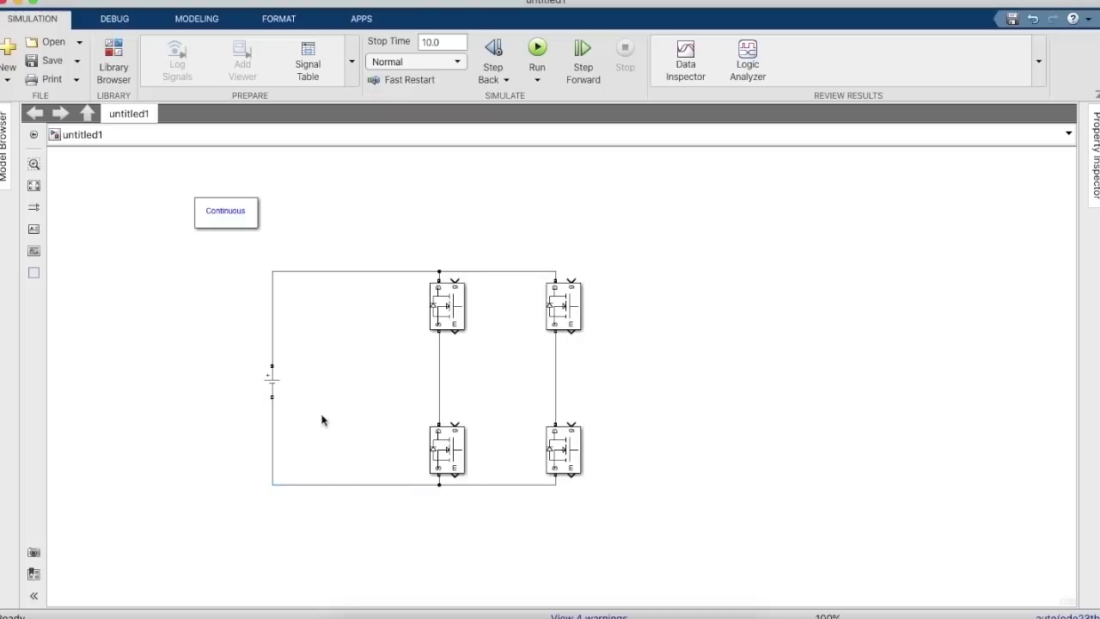
left_click(274, 389)
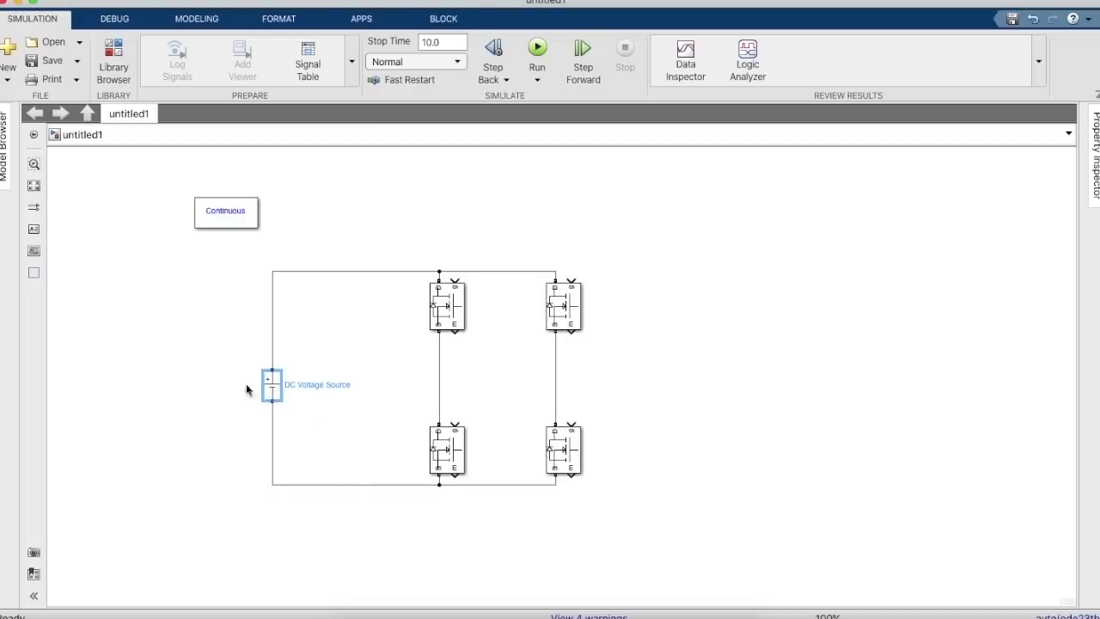
left_click(182, 396)
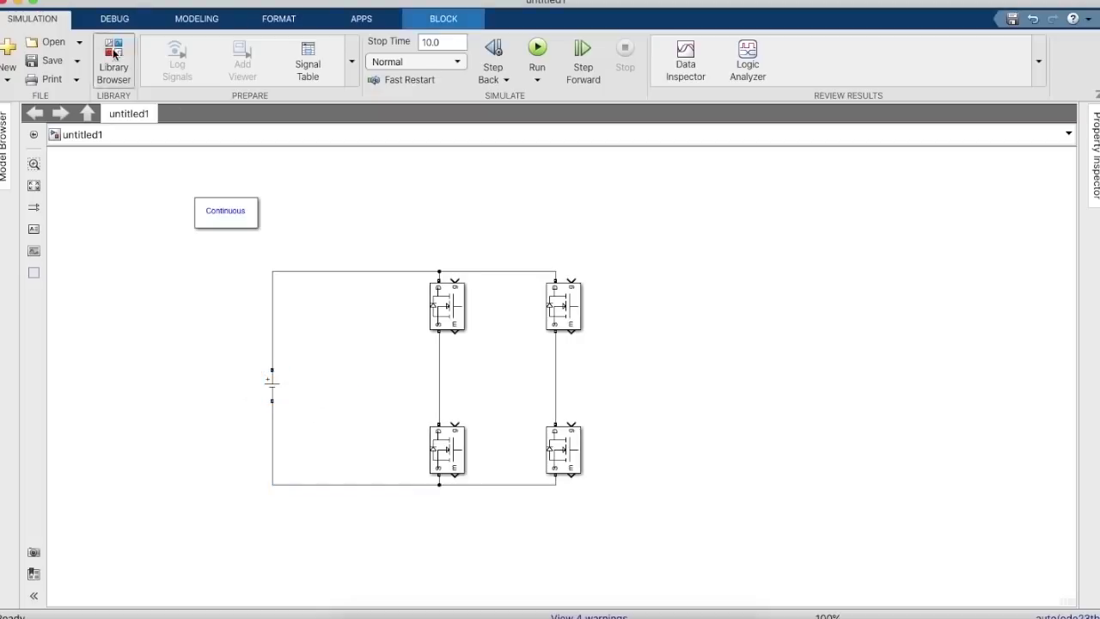
Step: Search the library for "RLC" and place a Series RLC Branch between the voltage source and the Mosfet bridge
double_click(639, 87)
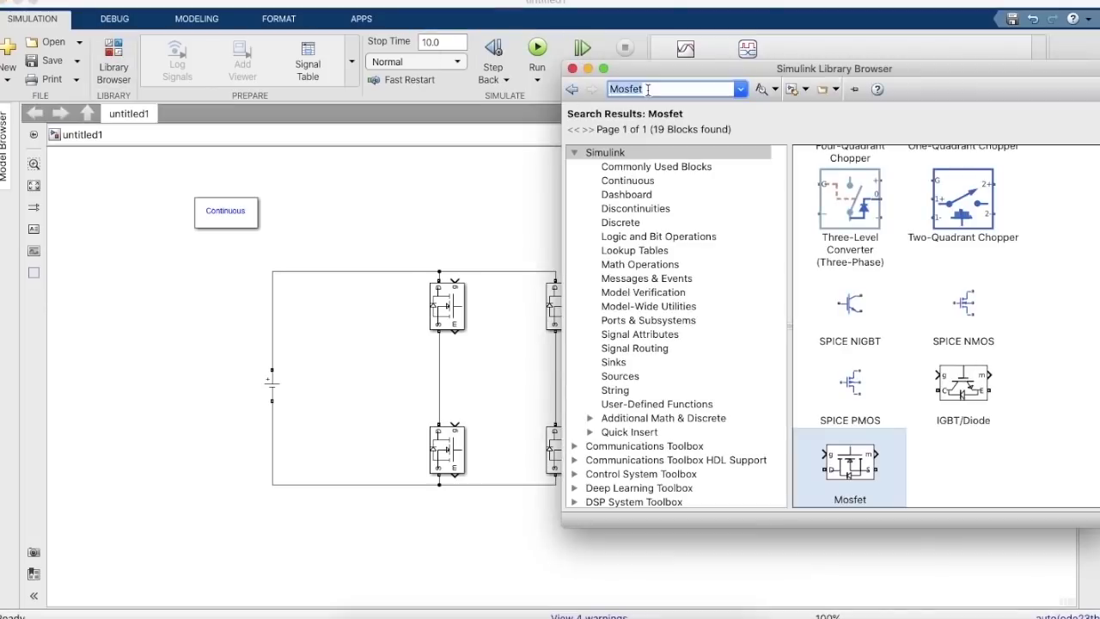
key("BackSpace")
type("P")
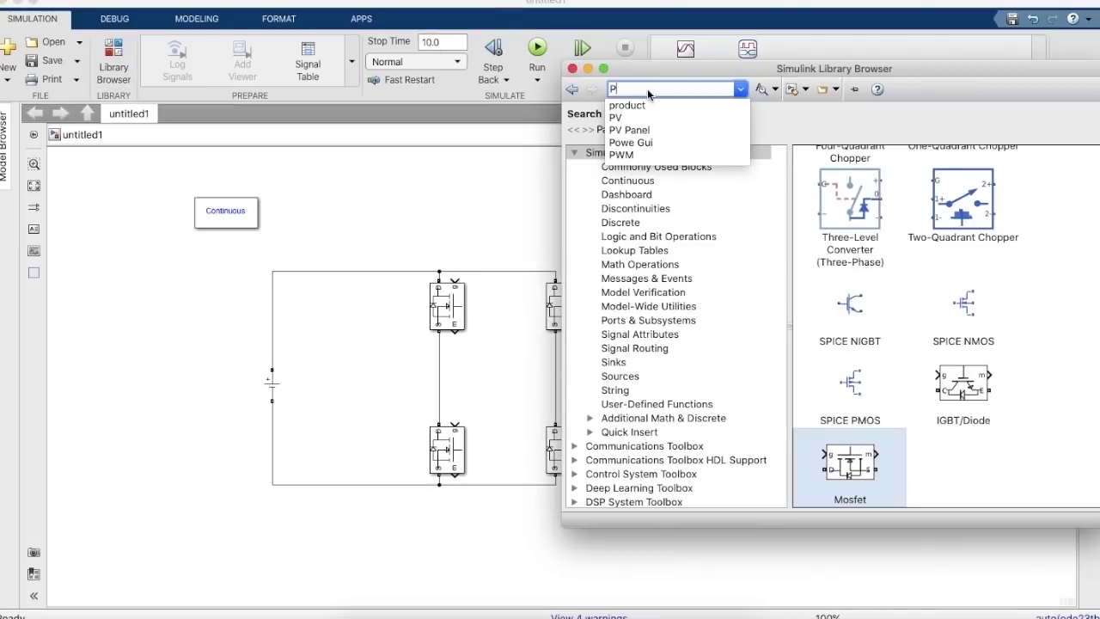
key("BackSpace")
type("RLC")
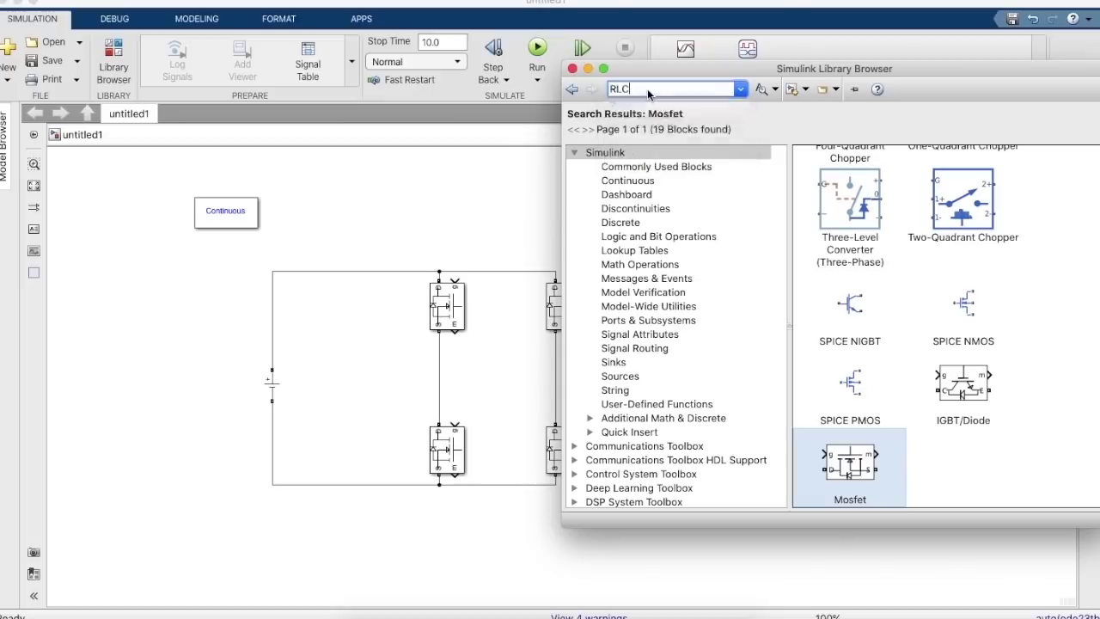
key("Return")
scroll(877, 447, "down", 5)
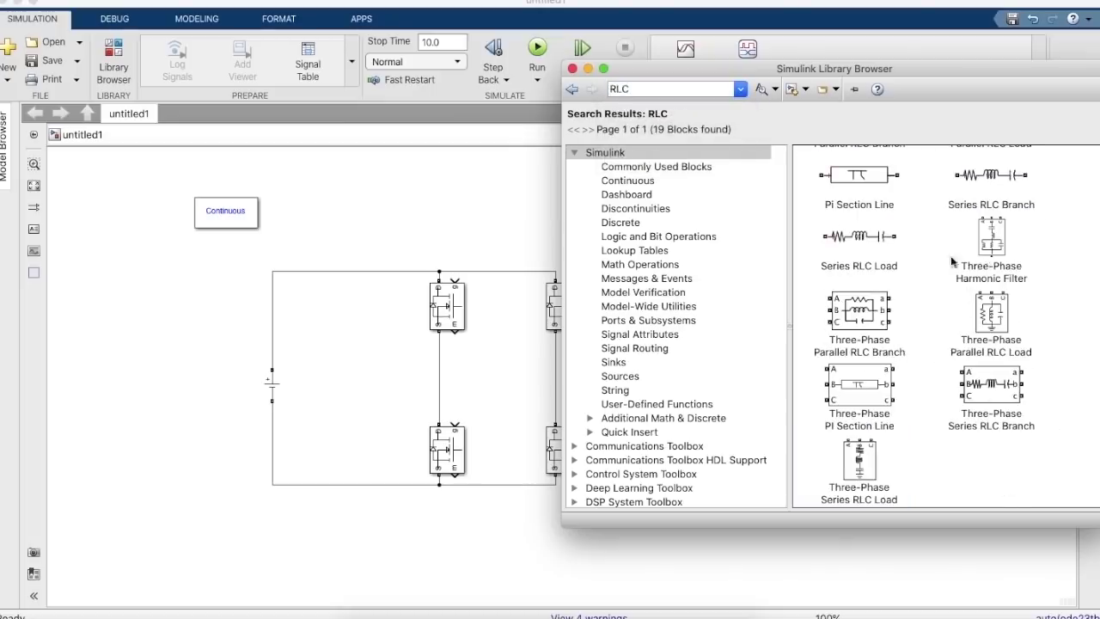
left_click_drag(998, 168, 381, 367)
Step: Set the Series RLC Branch's branch type to RC
double_click(380, 367)
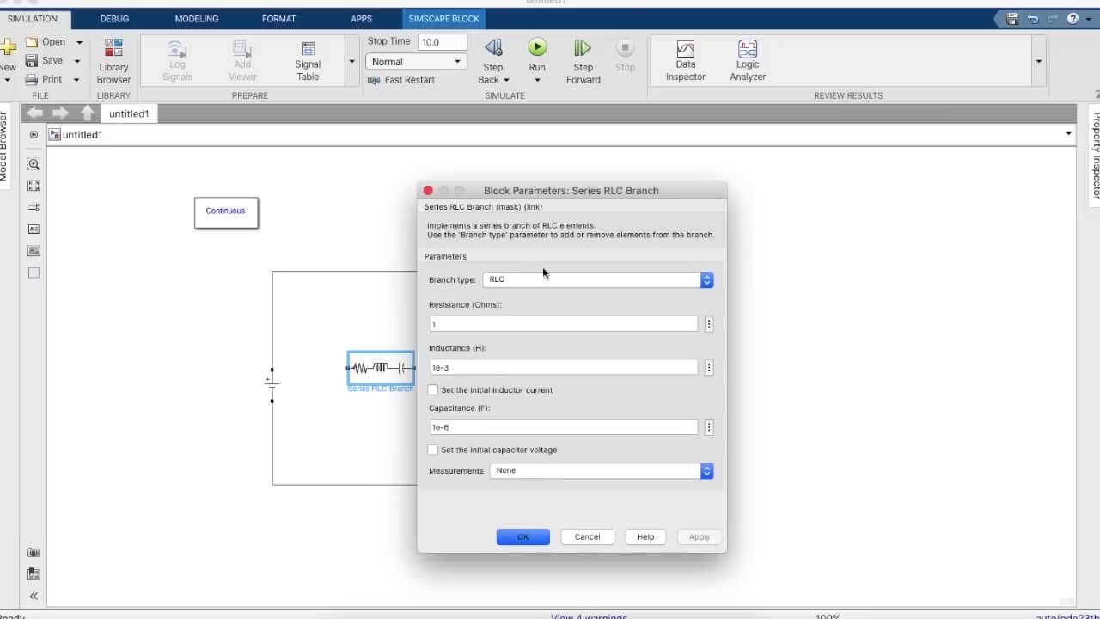
left_click(575, 286)
left_click(566, 330)
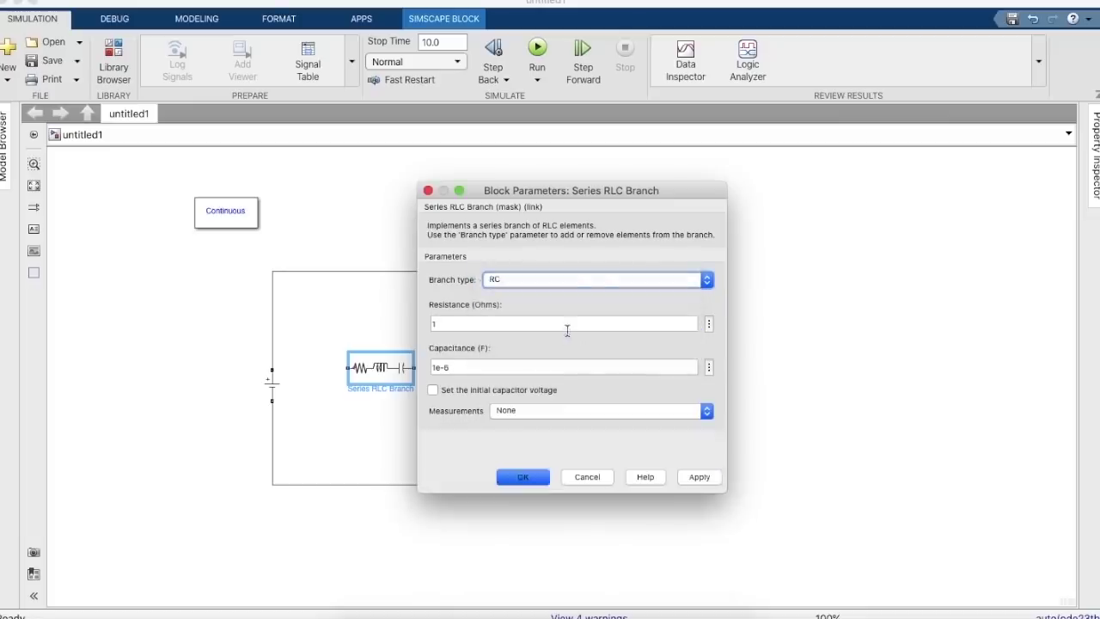
left_click(524, 489)
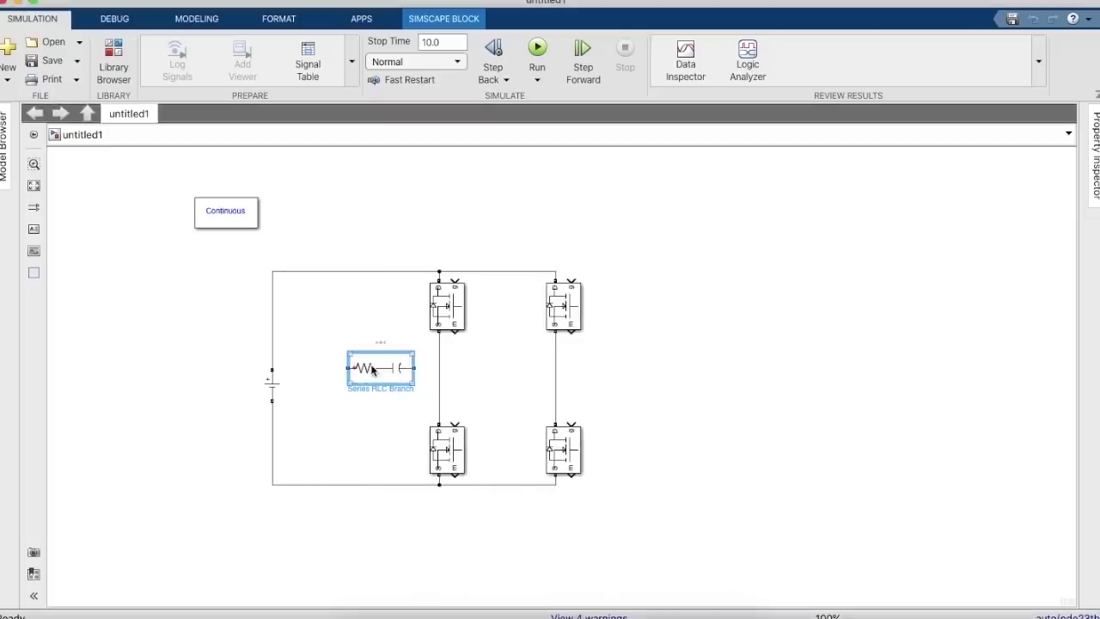
Step: Rotate the RC branch to vertical and wire it across the upper and lower rails, midway between the source and the bridge
key("ctrl+r")
left_click_drag(371, 369, 379, 347)
left_click_drag(378, 294, 380, 271)
left_click(379, 414)
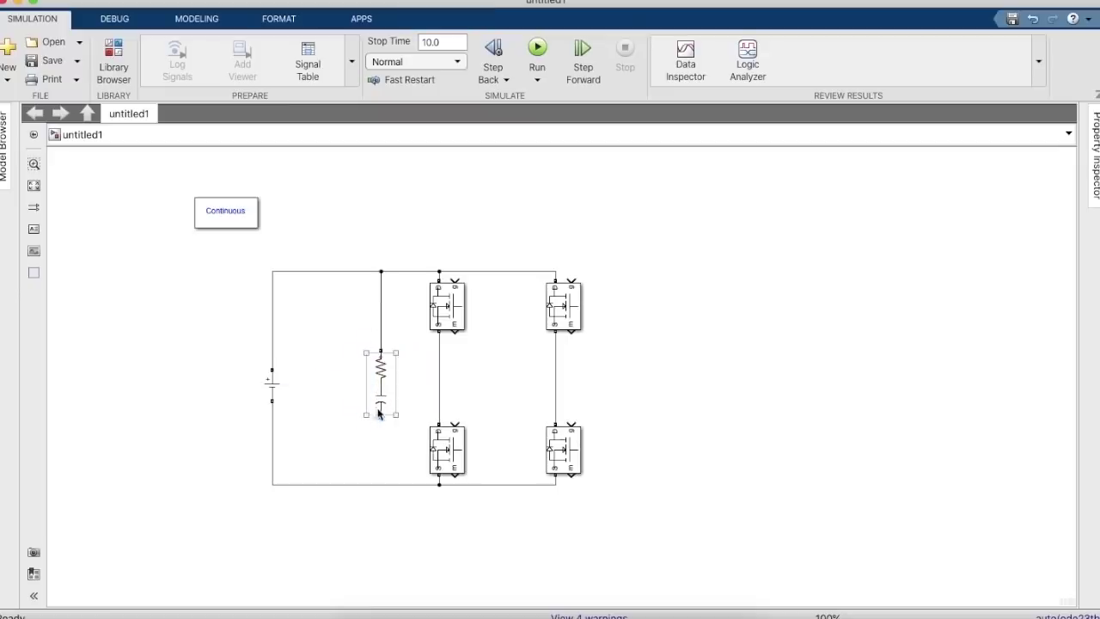
left_click_drag(379, 418, 380, 484)
left_click_drag(379, 387, 357, 388)
left_click(312, 169)
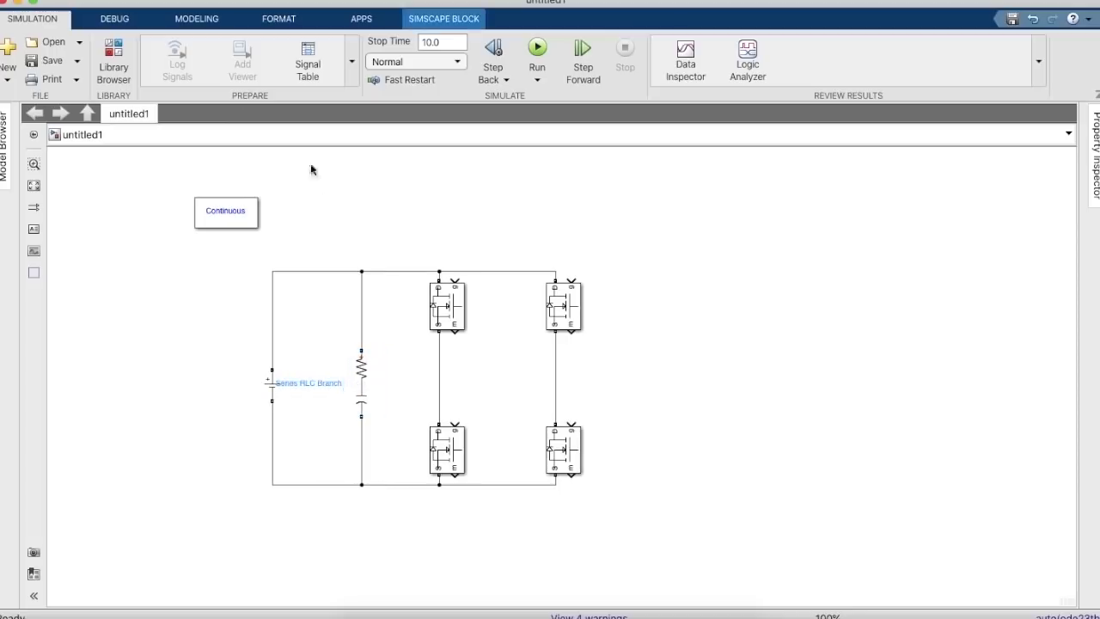
left_click(112, 60)
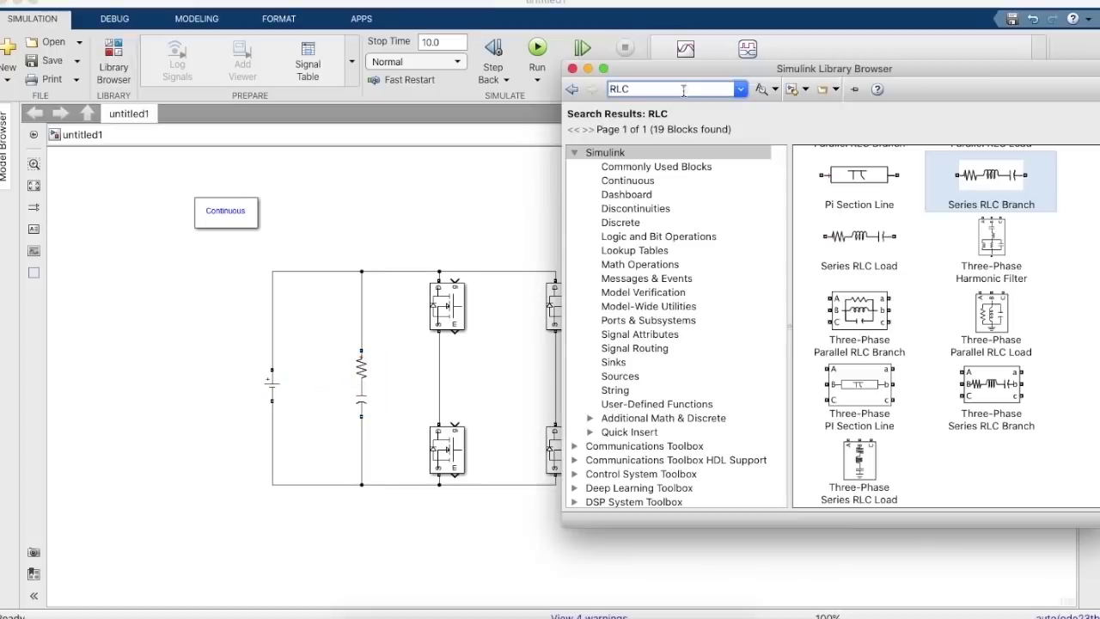
left_click(573, 68)
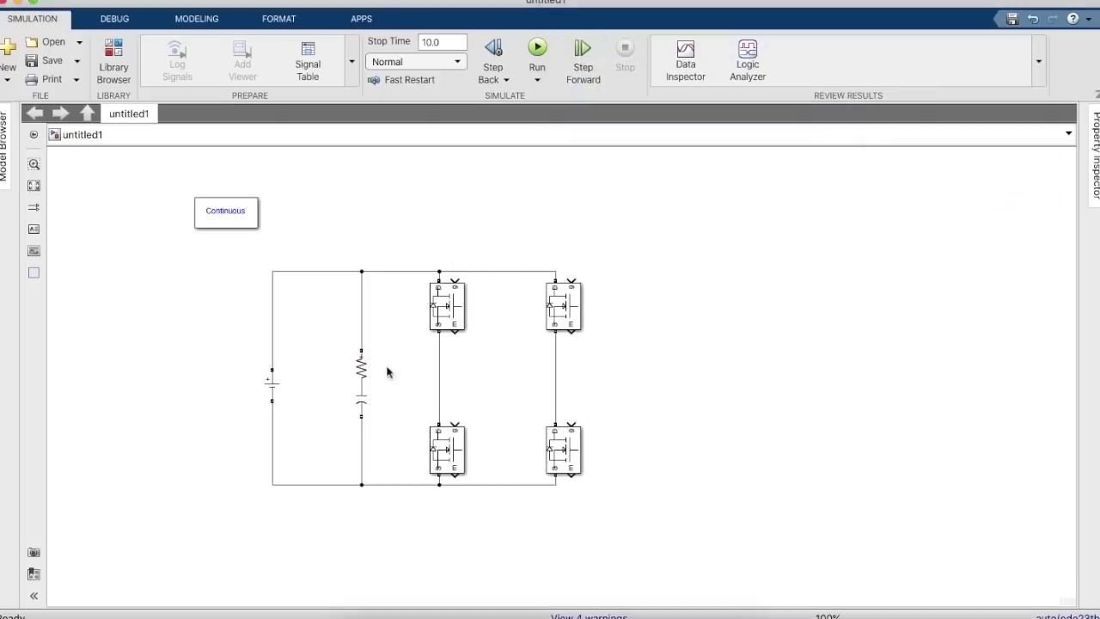
Step: Copy the RC branch to the open area beyond the second Mosfet leg and rotate the copy to horizontal
left_click(362, 392)
left_click_drag(364, 392, 692, 415)
key("ctrl+r")
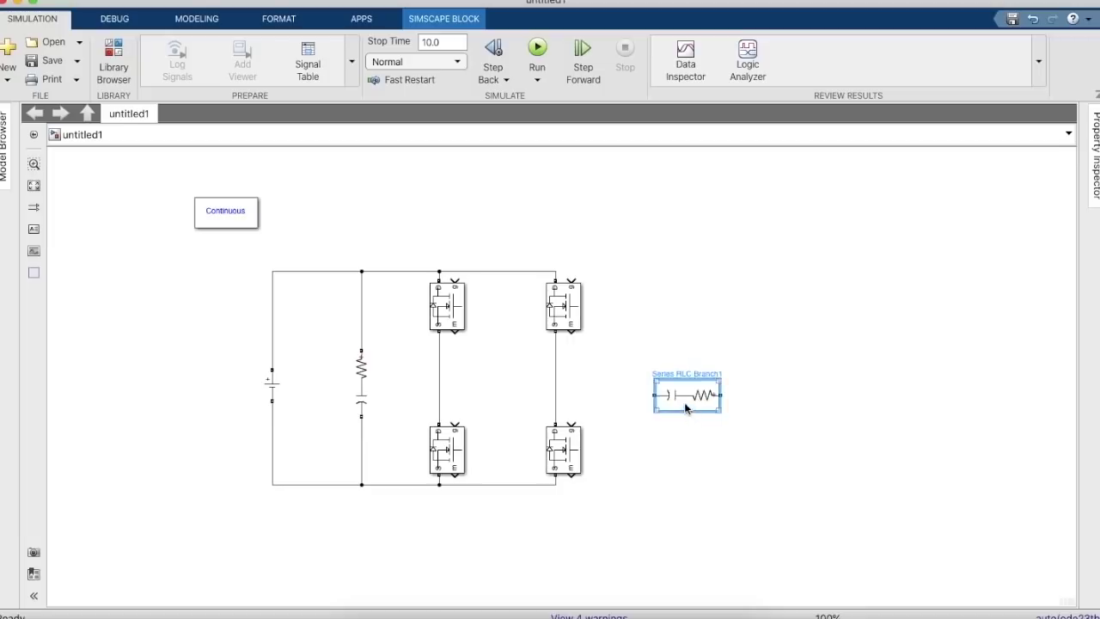
Step: Set the copied Series RLC Branch's branch type to L with an inductance of 30e-6 H
double_click(684, 402)
left_click(863, 337)
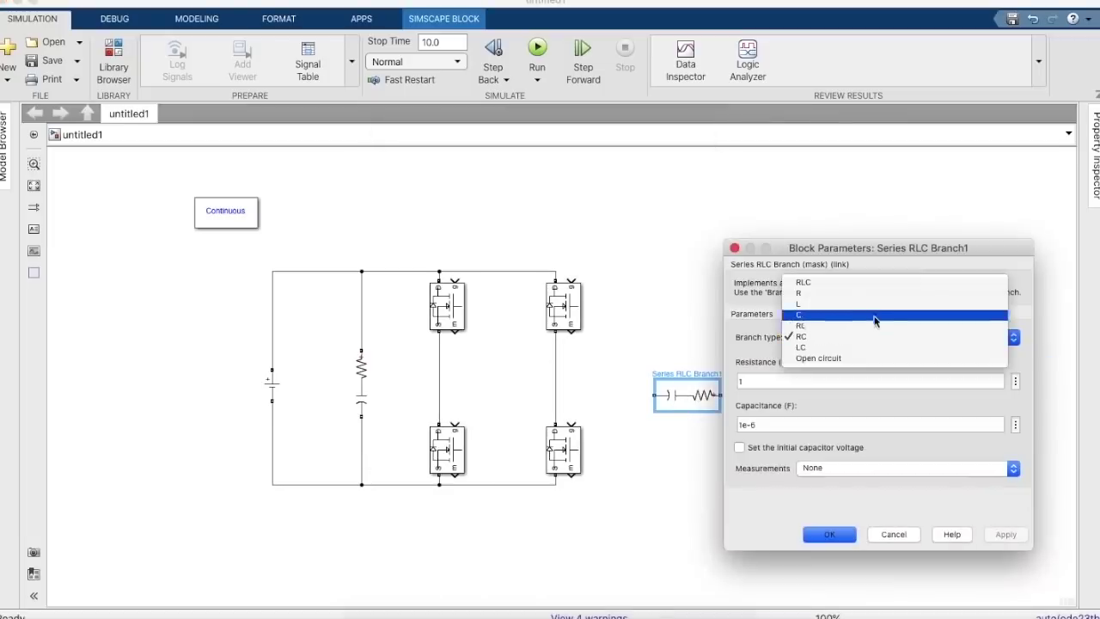
left_click(880, 306)
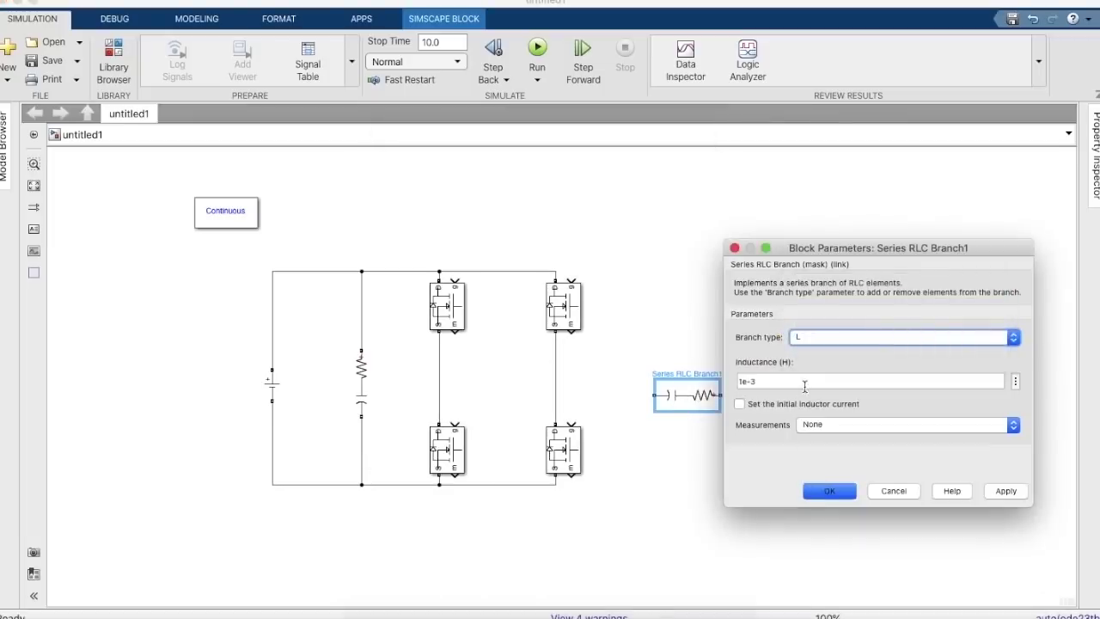
double_click(743, 382)
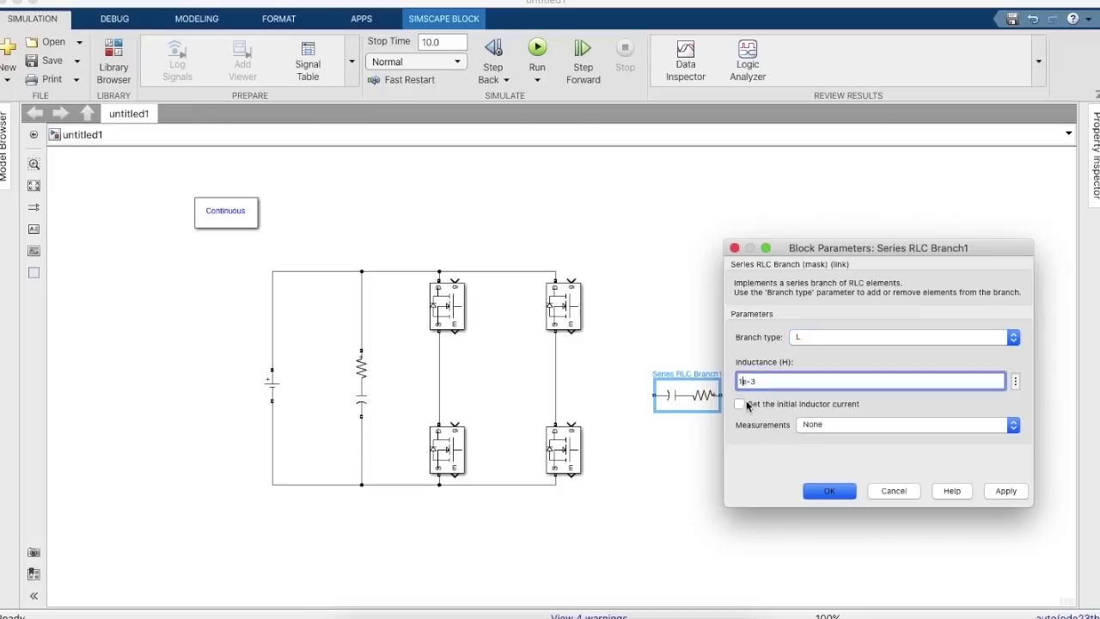
type("0")
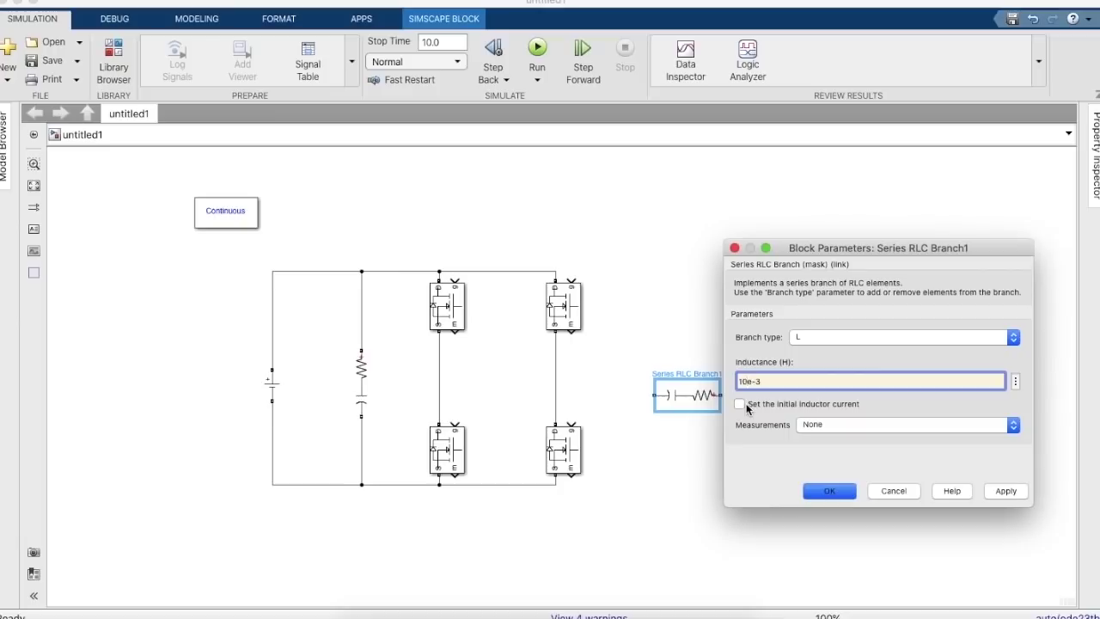
key("Return")
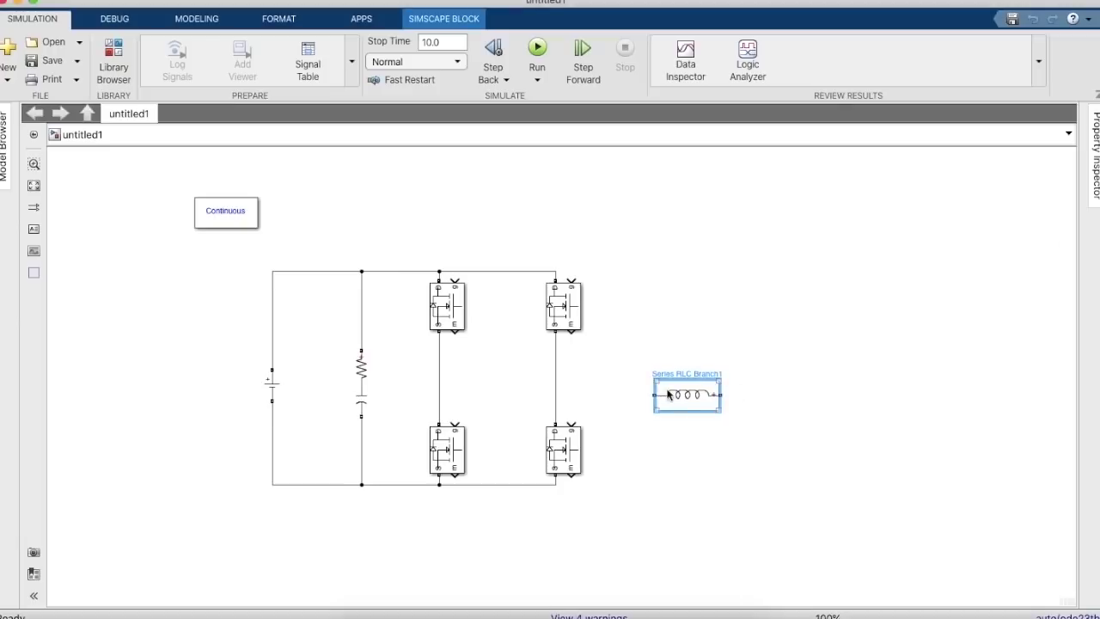
Step: Move the inductor slightly higher and wire its bridge-side terminal to the midpoint of the nearer Mosfet leg
left_click_drag(668, 392, 663, 342)
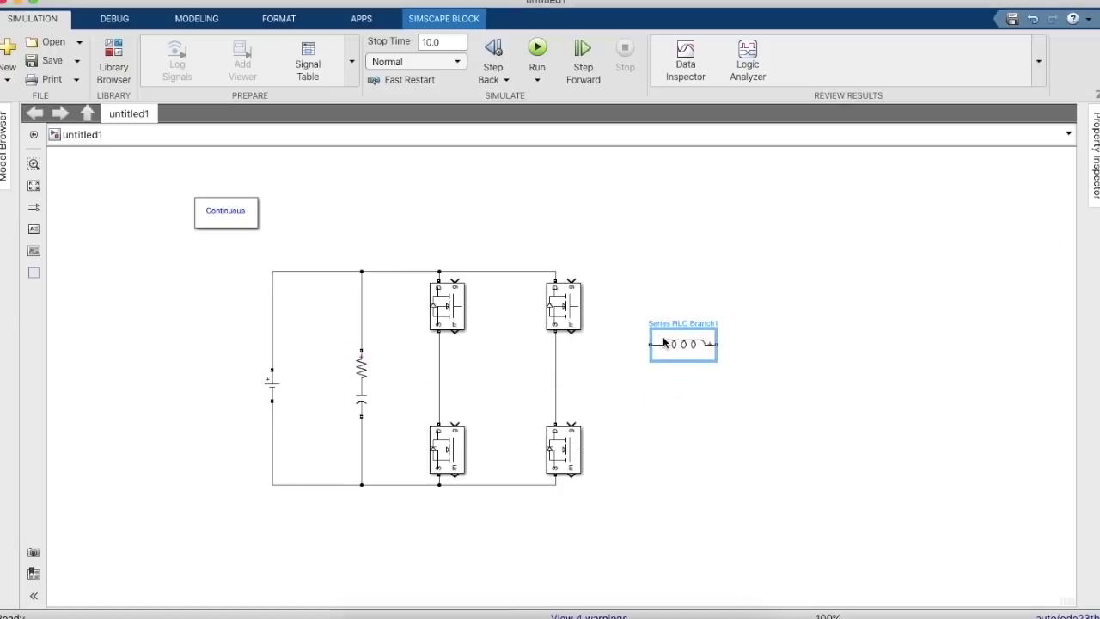
left_click_drag(651, 344, 556, 348)
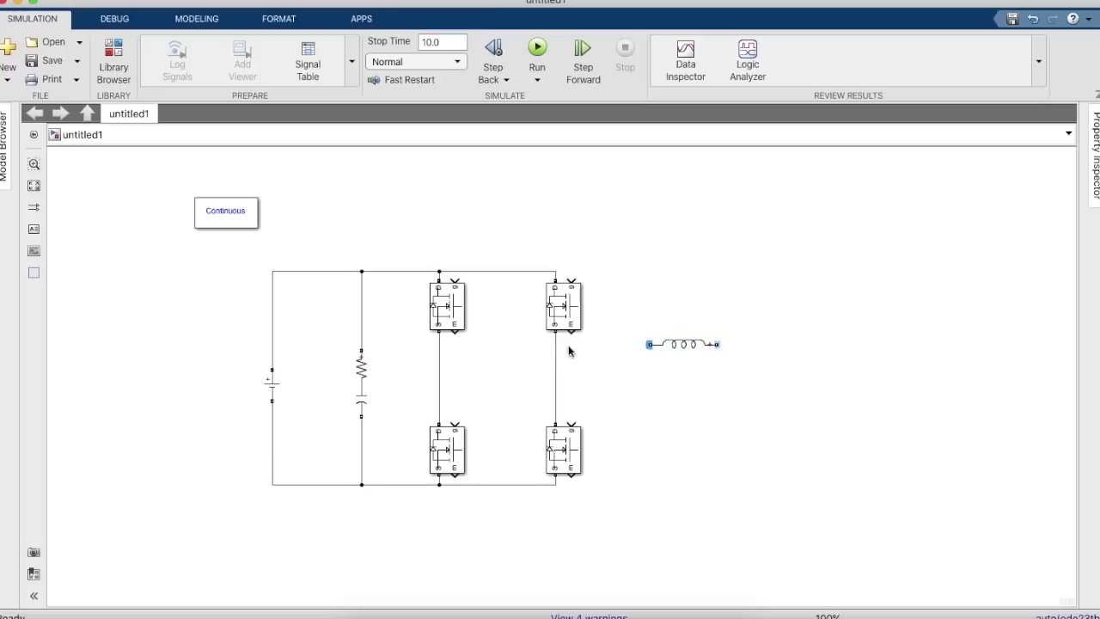
left_click_drag(631, 343, 556, 345)
Step: Copy the inductor to the space below it and rotate the copy to vertical
left_click(676, 350)
left_click_drag(676, 350, 685, 421)
key("super+r")
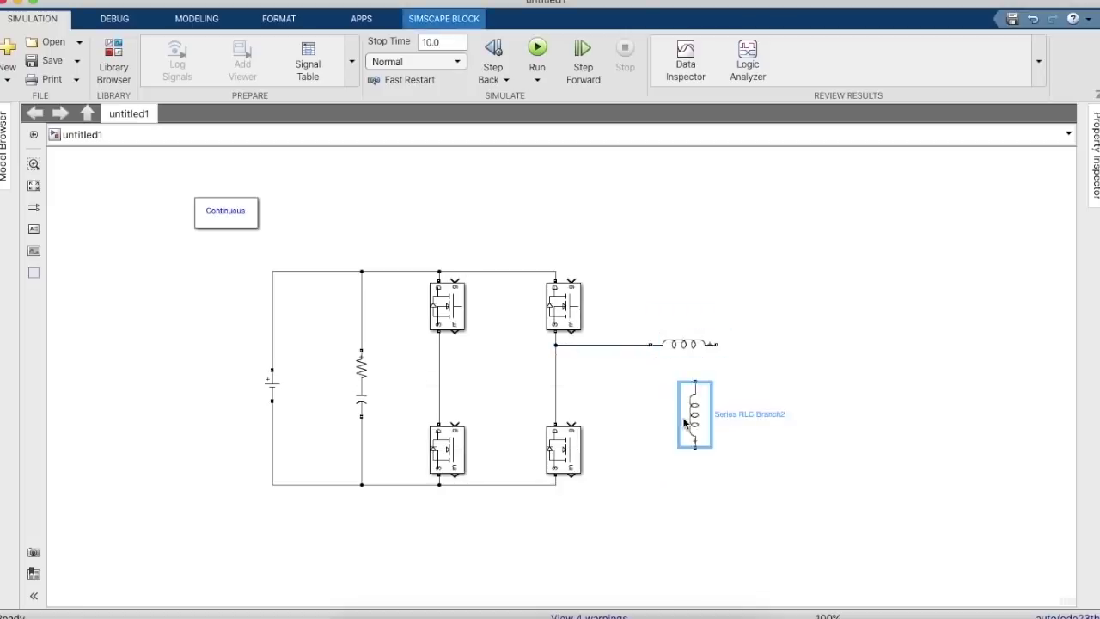
Step: Set the vertical Series RLC Branch's branch type to C with a capacitance of 1.5e-6 F
double_click(685, 418)
left_click(863, 381)
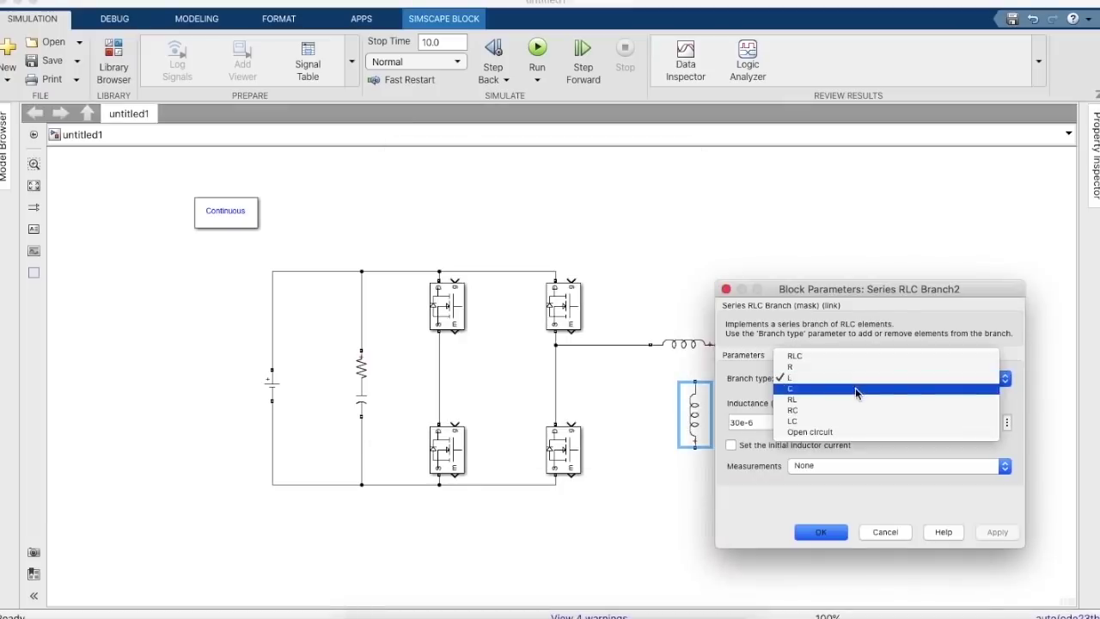
left_click(857, 389)
double_click(732, 424)
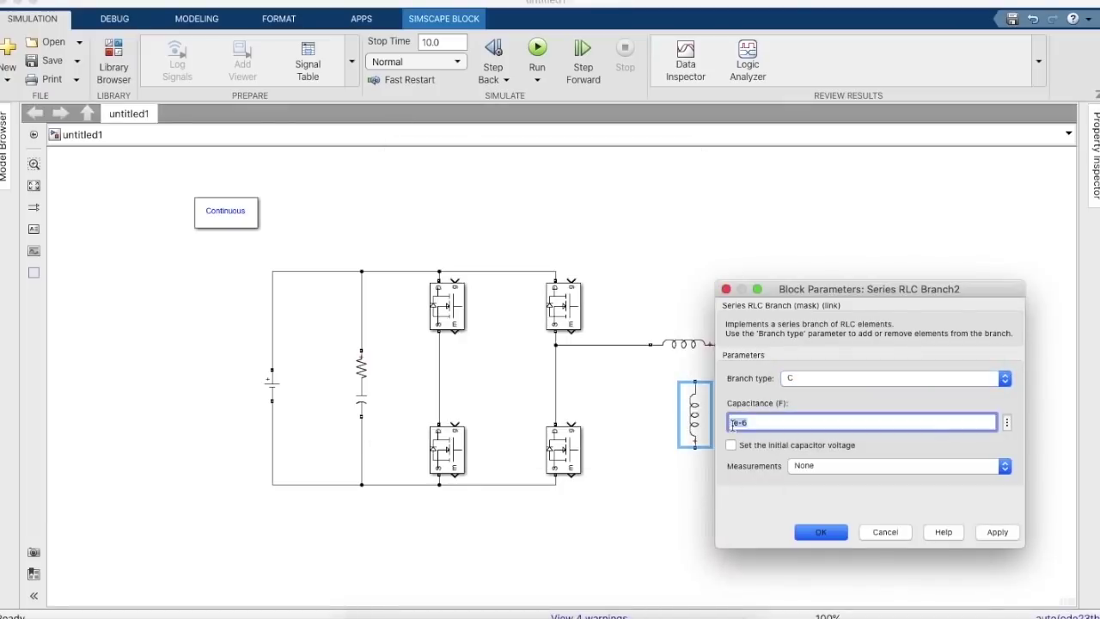
type(".5")
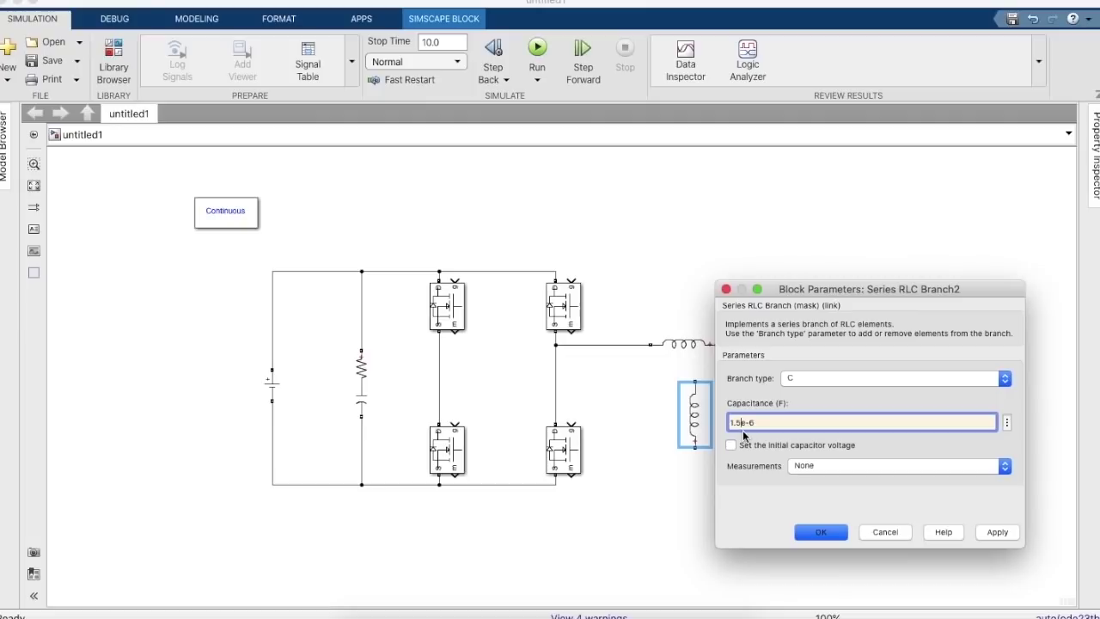
key("Return")
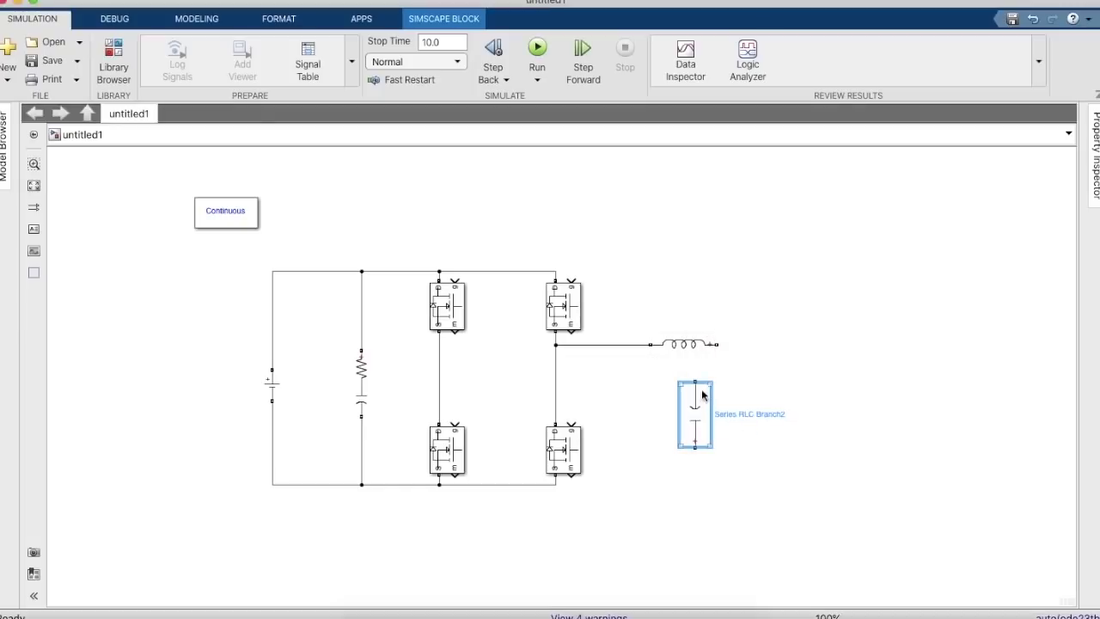
Step: Wire the capacitor between the inductor's free end and the lower part of the nearer leg's midpoint line, and align it under the inductor's output
left_click_drag(696, 378, 717, 344)
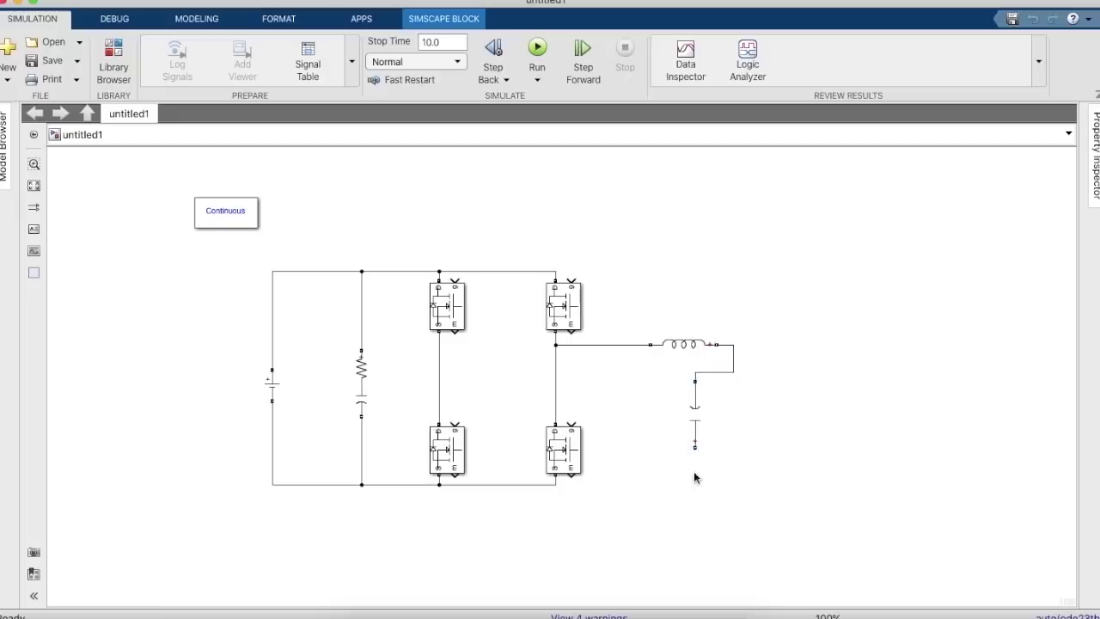
left_click_drag(695, 448, 556, 400)
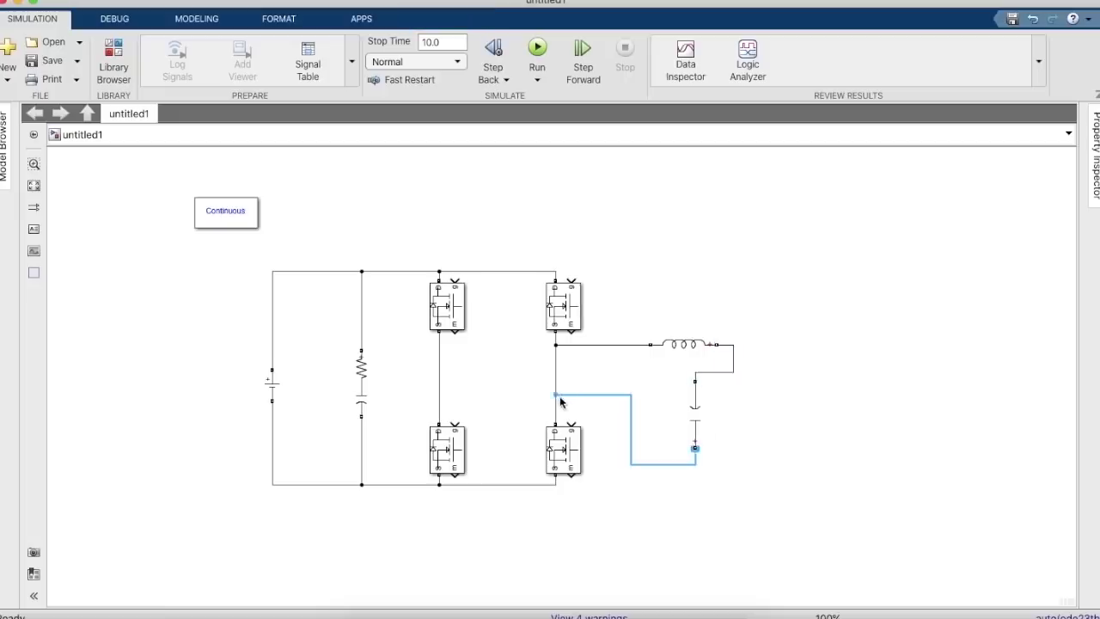
left_click(694, 416)
left_click_drag(710, 448, 730, 389)
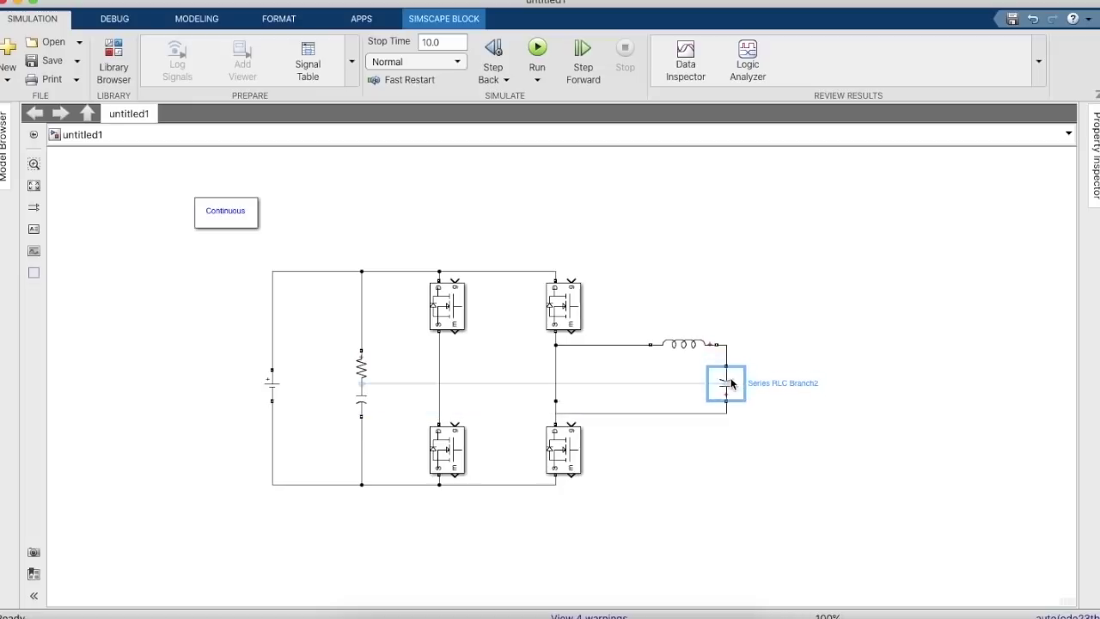
left_click(770, 323)
Step: Search the block library for "Voltage Measurement" and select the Voltage Measurement block
left_click(113, 53)
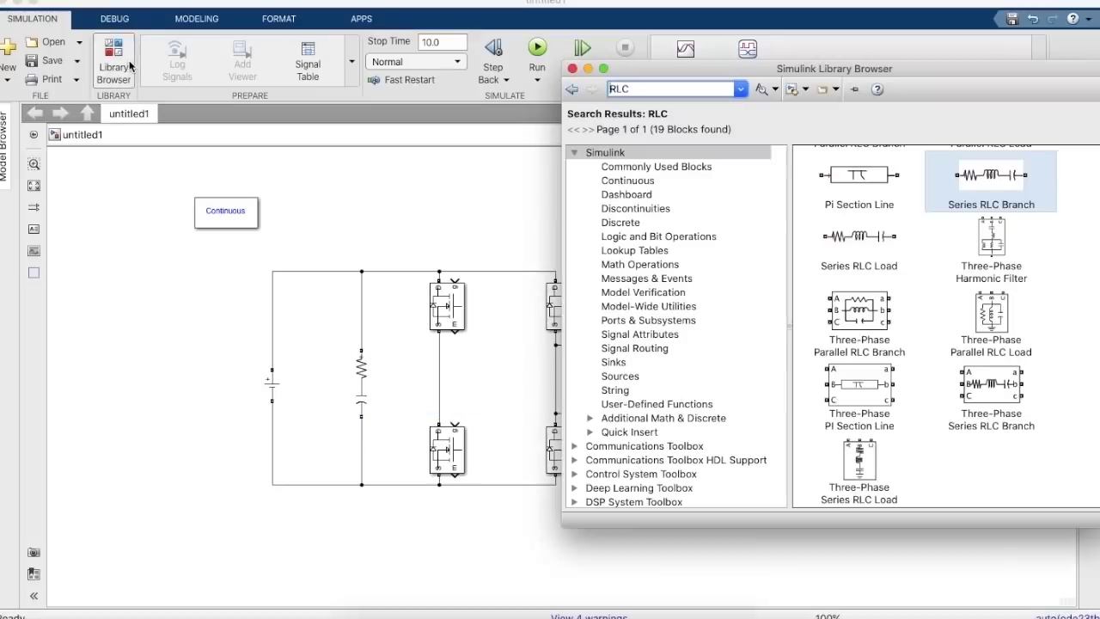
double_click(655, 91)
key("BackSpace")
type("R")
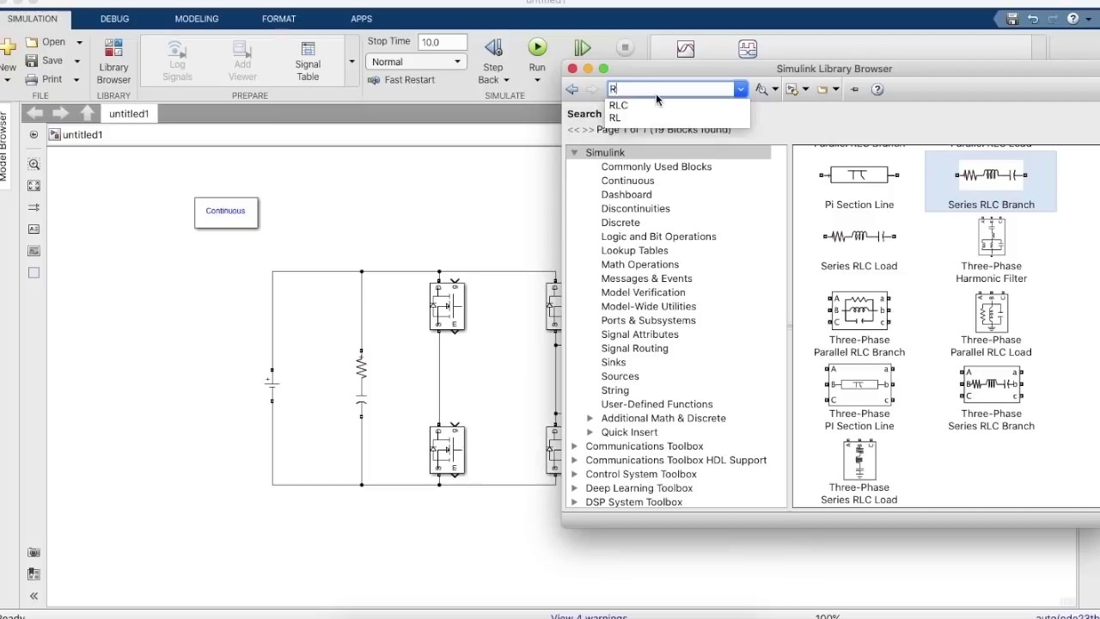
key("BackSpace")
type("vol")
key("Down")
key("Down")
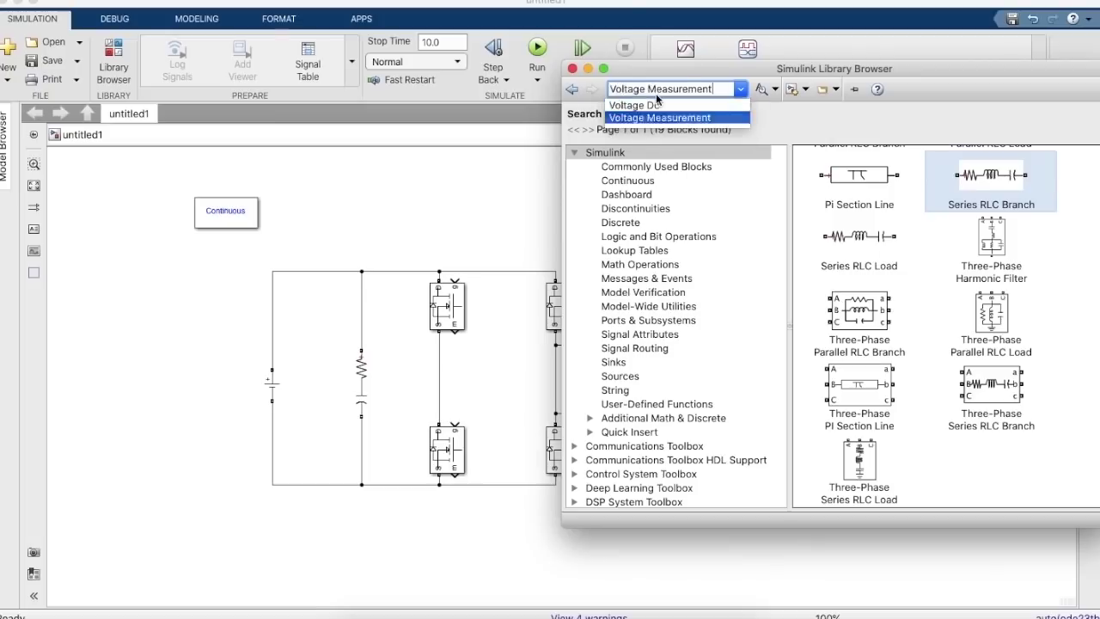
key("Return")
left_click(851, 178)
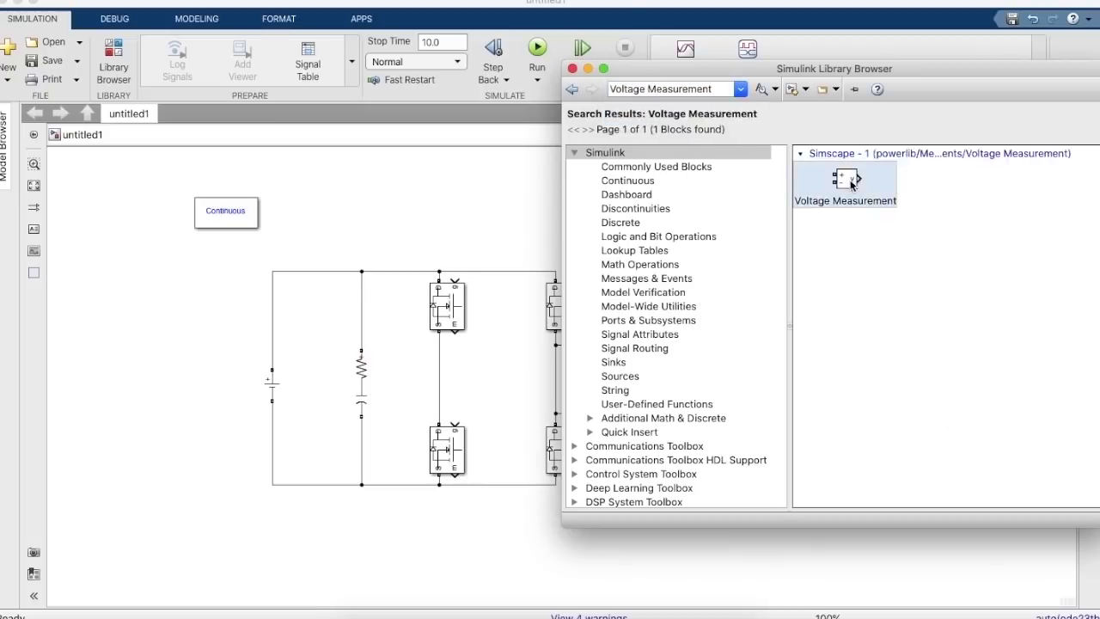
Step: Place the Voltage Measurement block beside the capacitor and wire its plus and minus inputs across the capacitor
left_click_drag(851, 177, 727, 346)
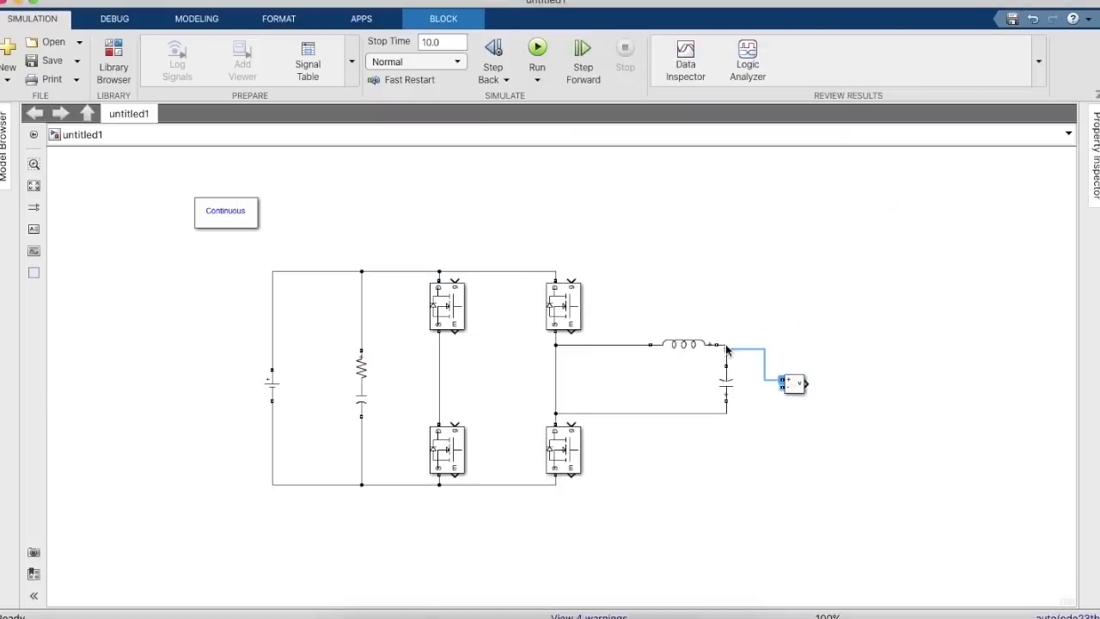
left_click(782, 388)
left_click_drag(733, 416, 727, 414)
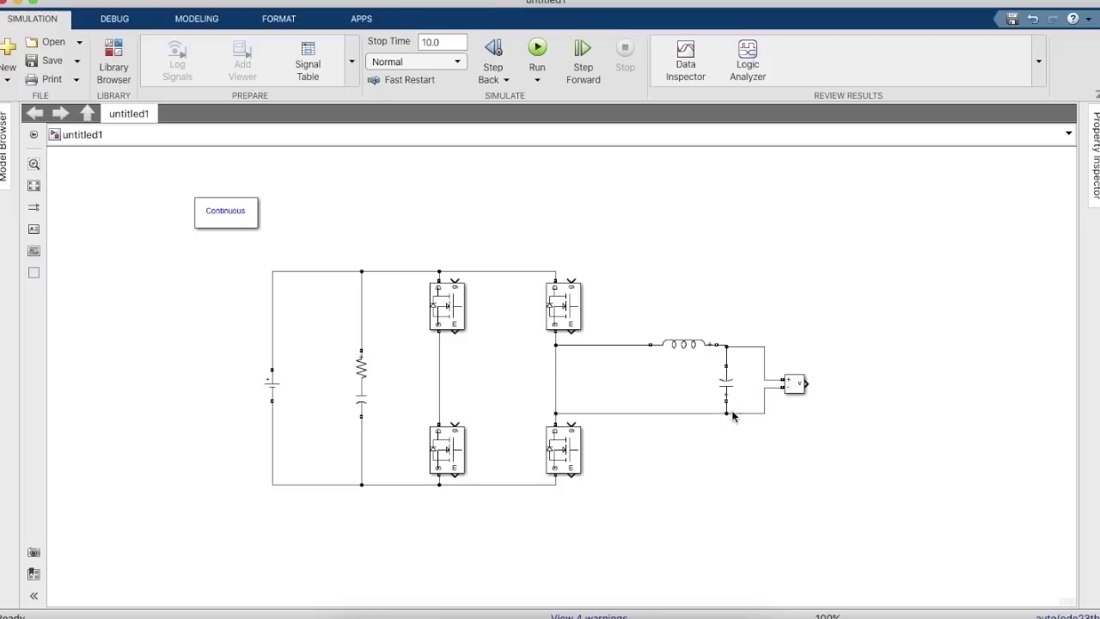
Step: Search the block library for "Scope"
left_click(116, 60)
left_click(704, 89)
key("BackSpace")
type("Scope")
key("Return")
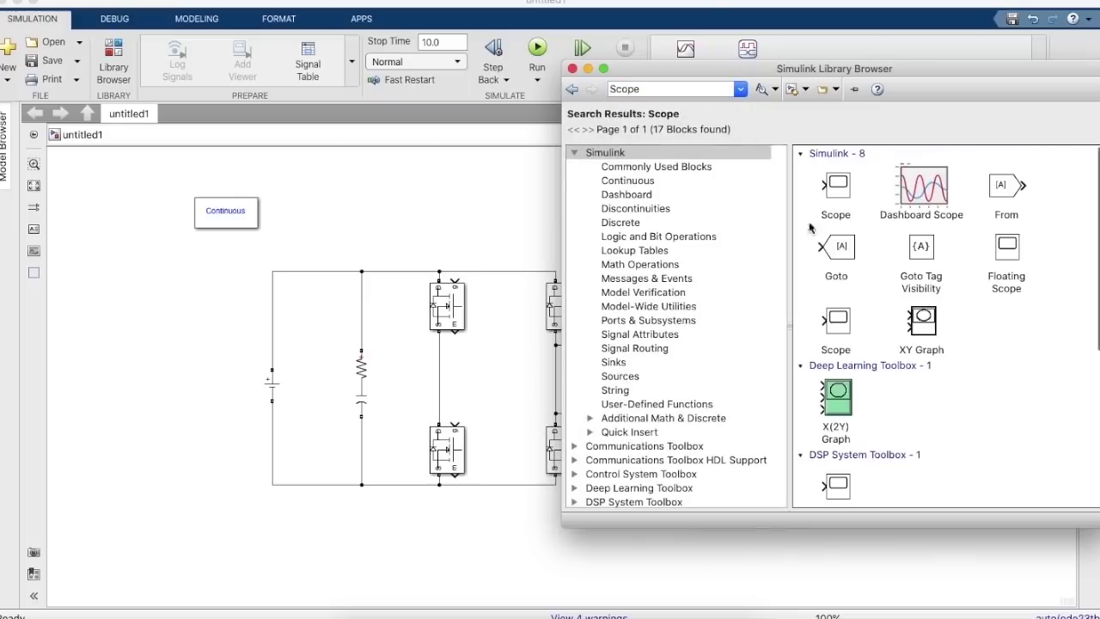
Step: Place a Scope in line with the Voltage Measurement block and connect the measurement output to it
left_click_drag(838, 193, 860, 354)
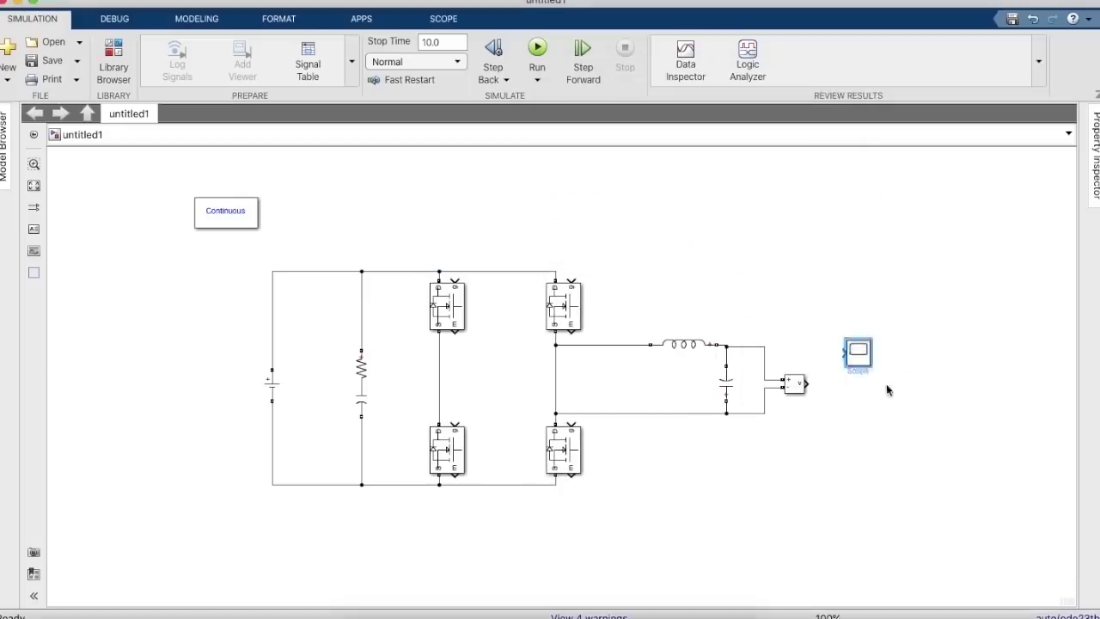
left_click_drag(887, 390, 876, 390)
left_click(828, 385)
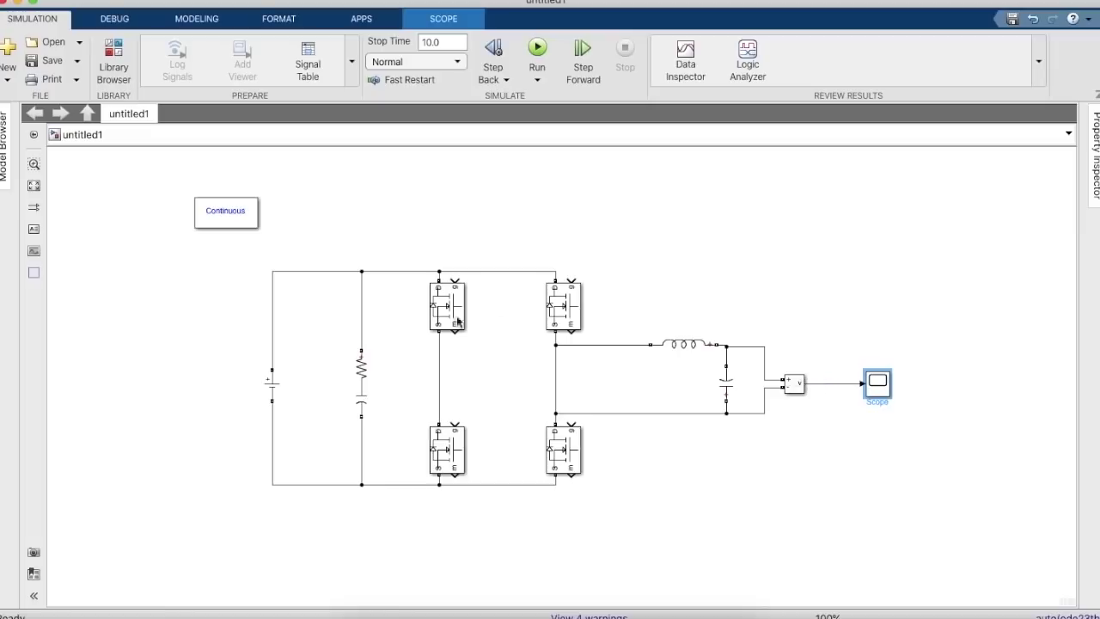
Step: Delete the wire between the inductor and the second Mosfet leg, and connect the inductor to the first leg's midpoint instead
left_click(353, 380)
left_click(362, 348)
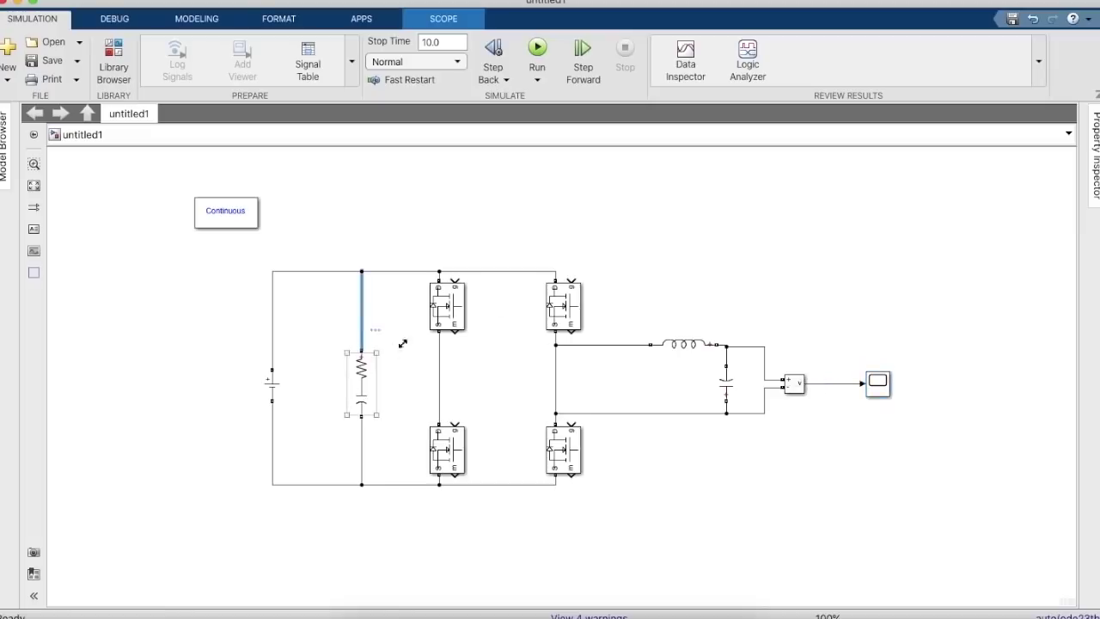
left_click(557, 348)
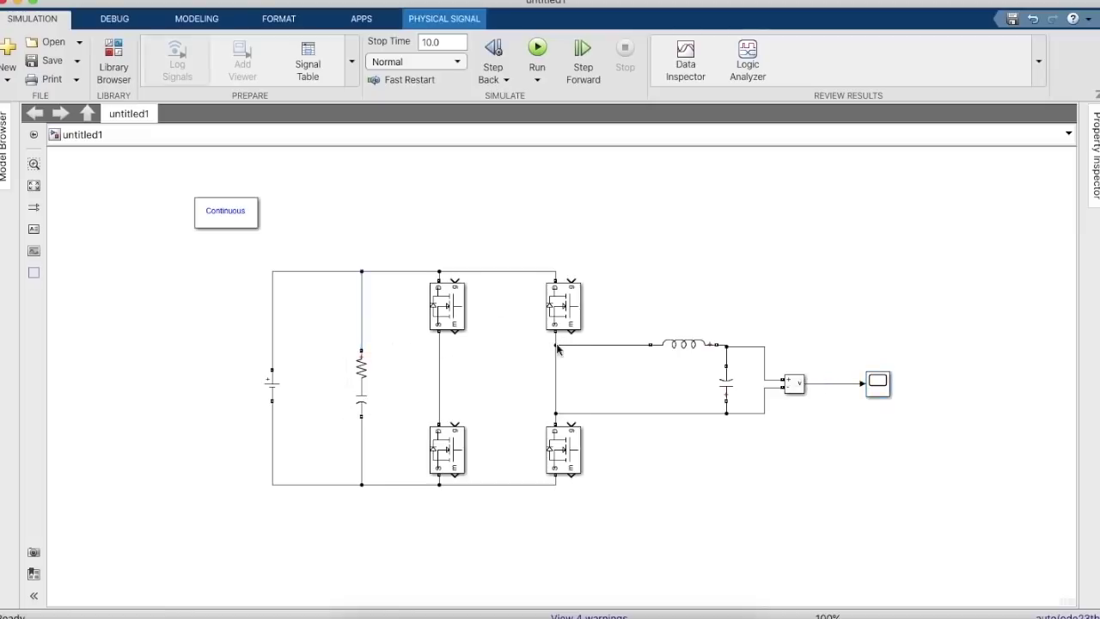
left_click(582, 345)
key("Delete")
left_click(649, 344)
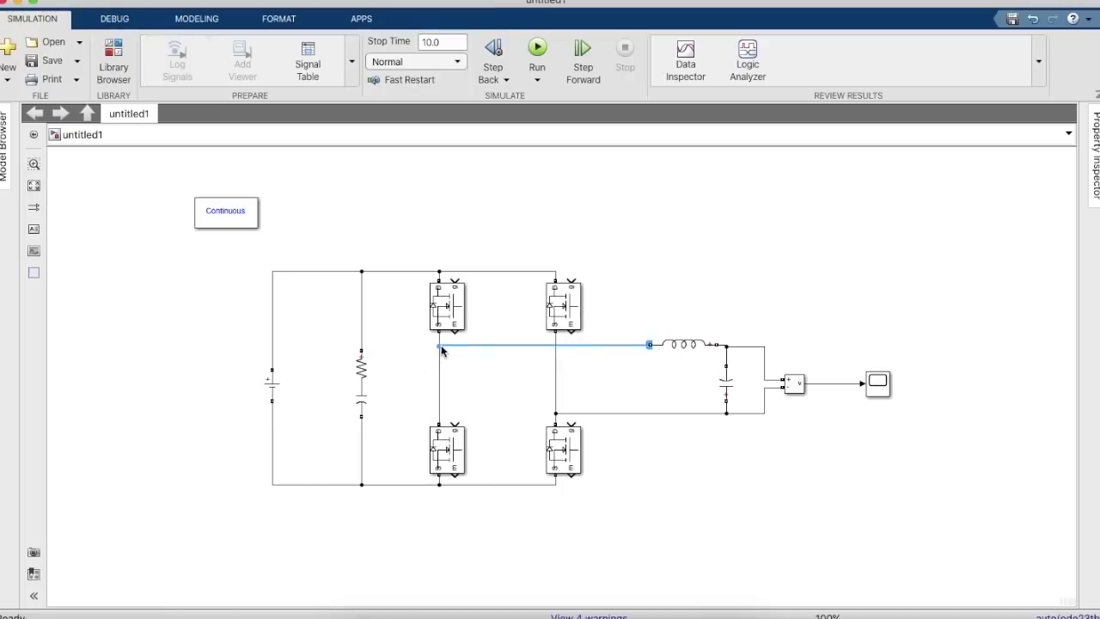
left_click_drag(442, 351, 443, 351)
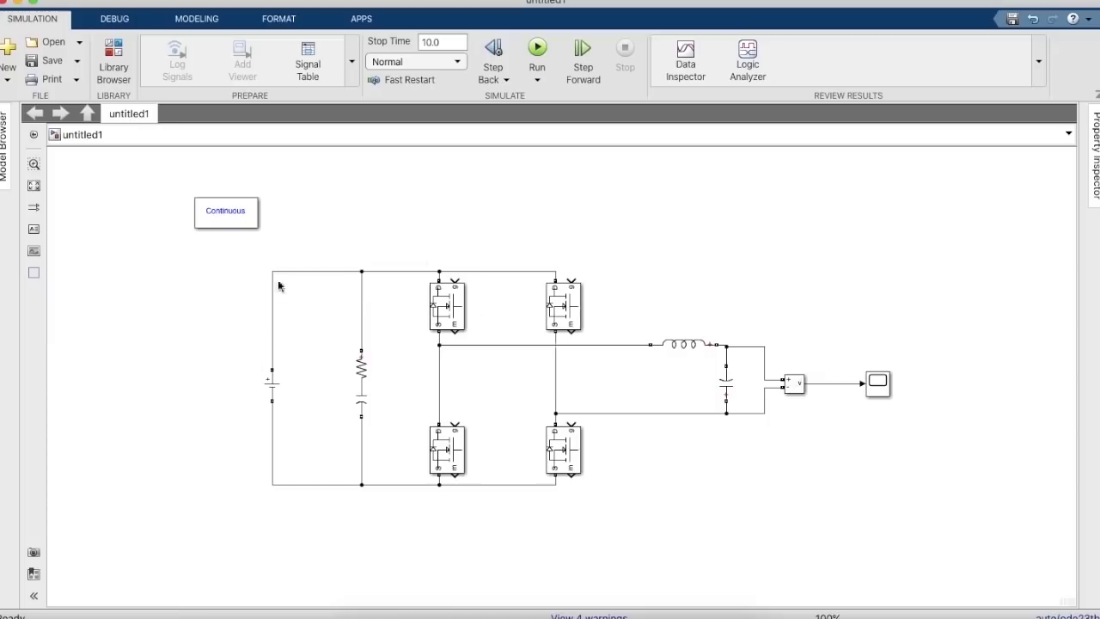
Step: Search the block library for "PWM" and place a PWM Generator (DC-DC) block above the RC branch
left_click(114, 60)
double_click(655, 89)
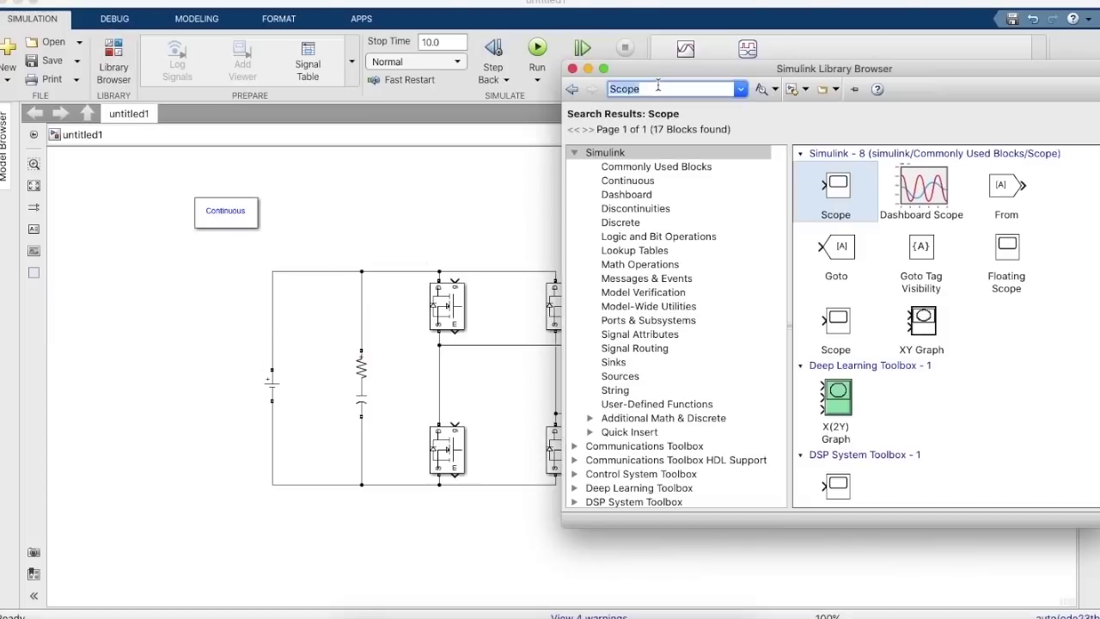
key("BackSpace")
type("pw")
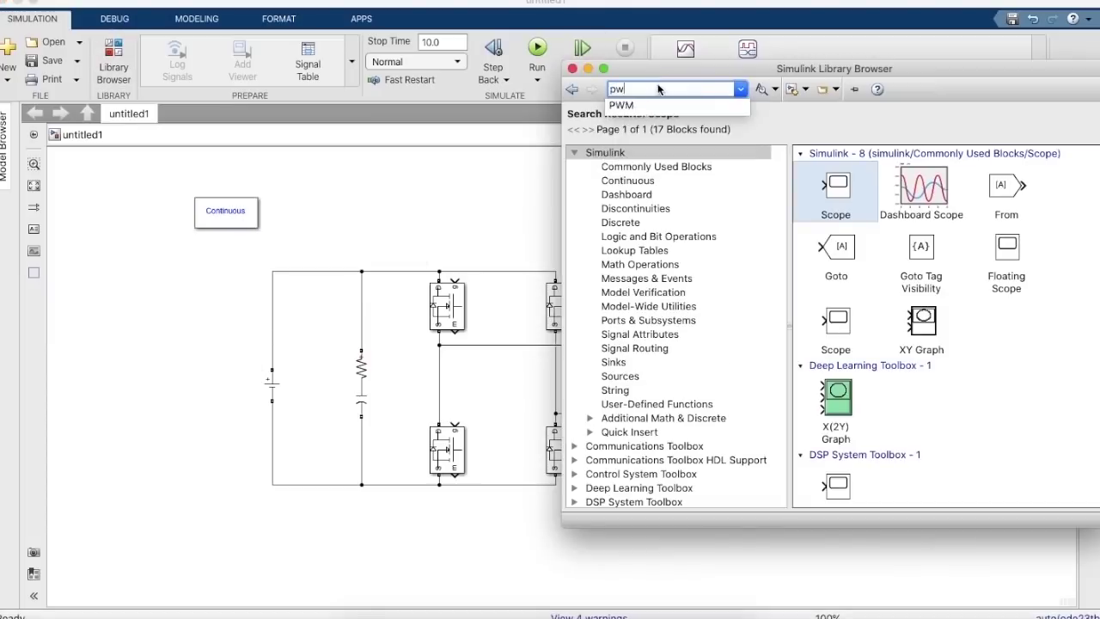
key("Down")
key("Return")
scroll(954, 383, "down", 5)
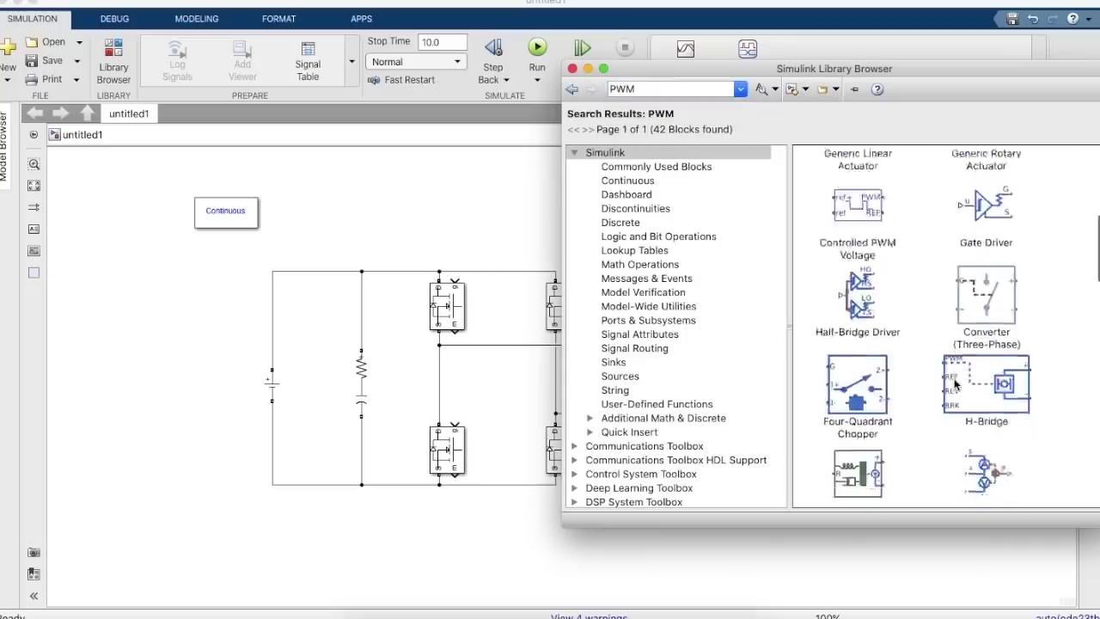
scroll(954, 382, "down", 10)
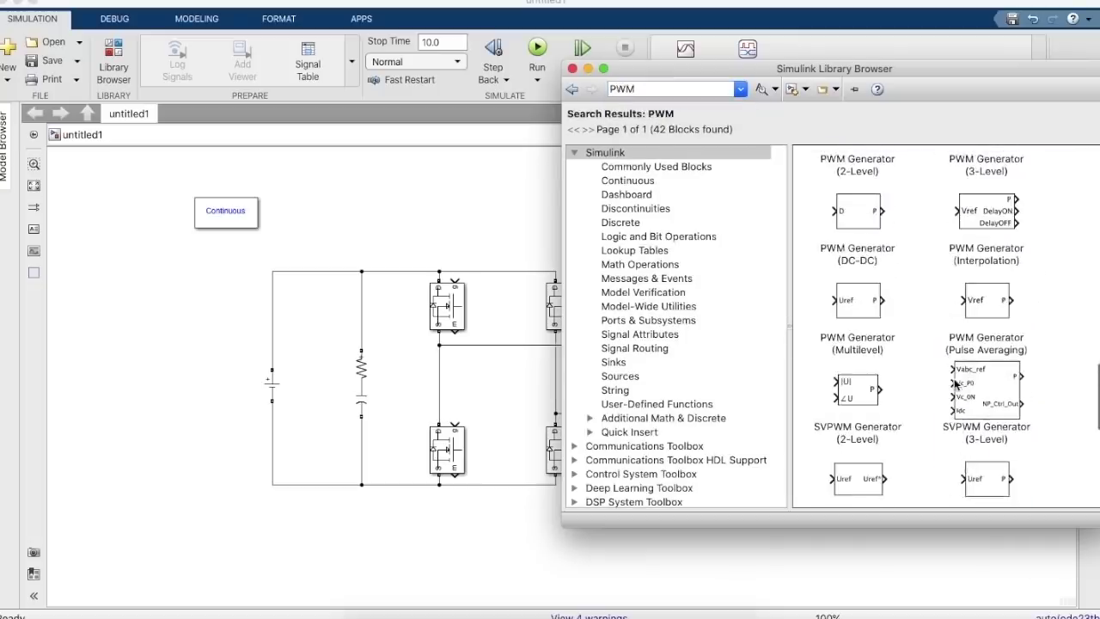
scroll(956, 385, "down", 1)
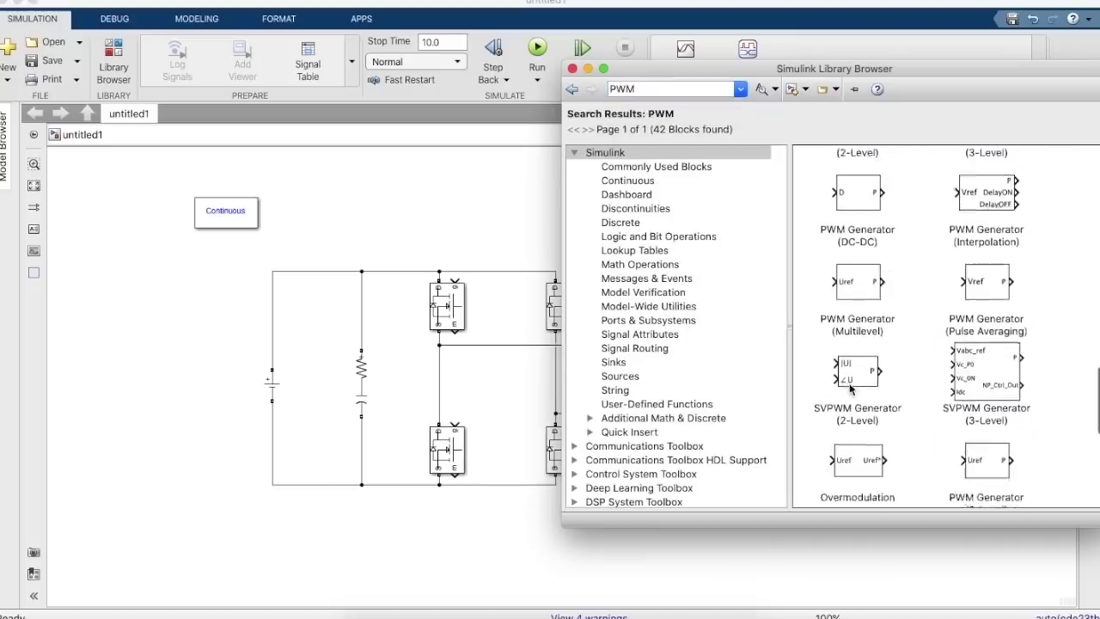
left_click(847, 192)
left_click_drag(862, 199, 387, 226)
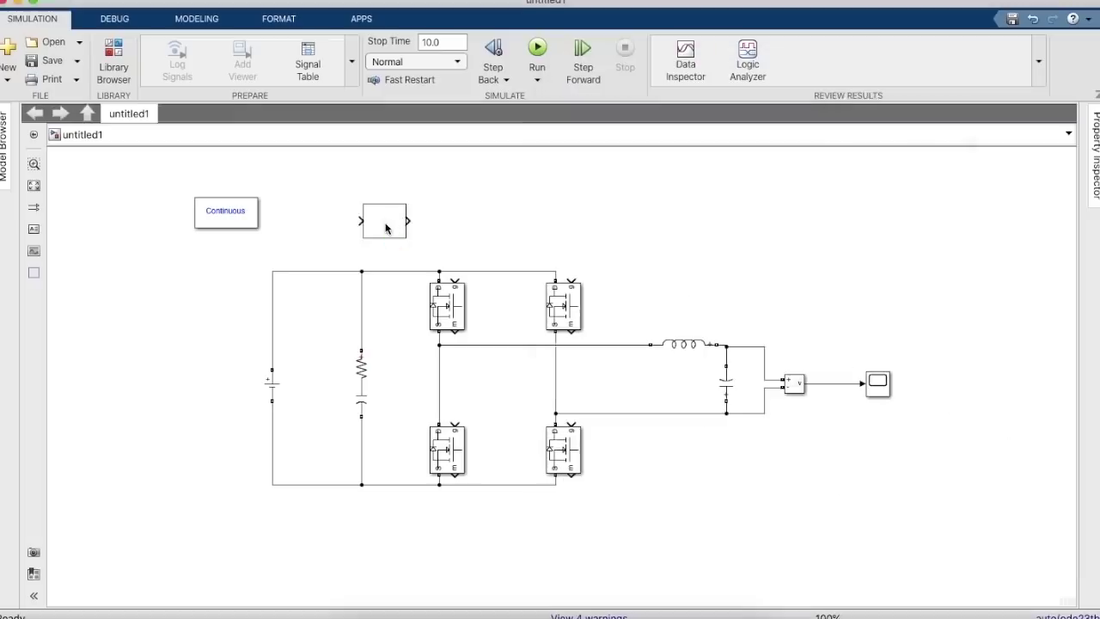
Step: Search the block library for "Constant" and place a Constant block that feeds the PWM Generator's D input
left_click(121, 57)
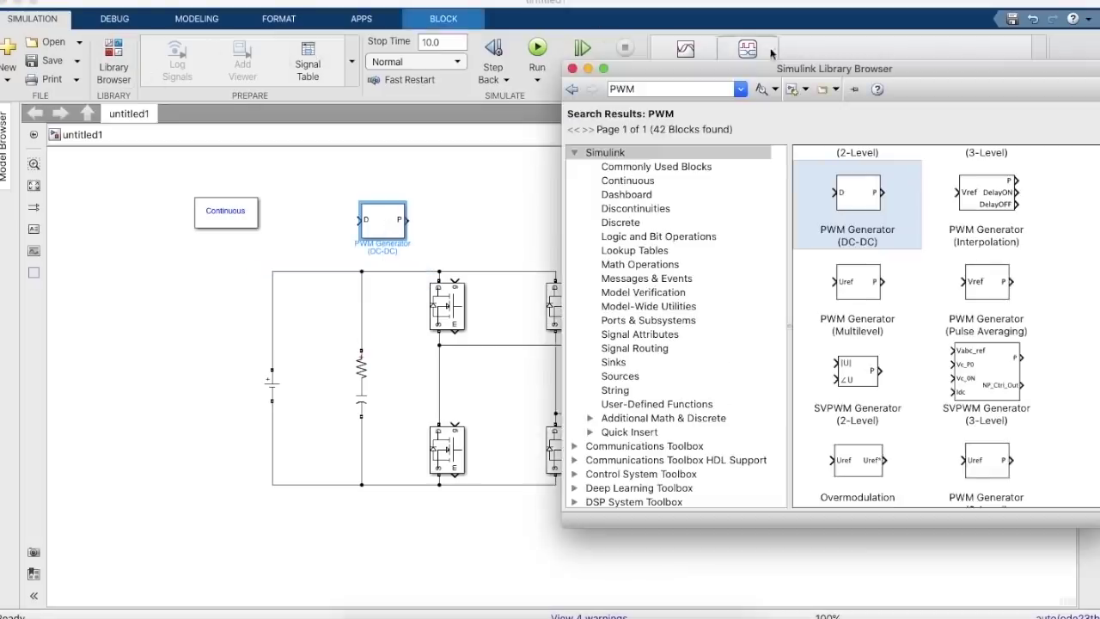
left_click(698, 88)
key("BackSpace")
type("Constant")
key("Return")
left_click_drag(849, 203, 359, 222)
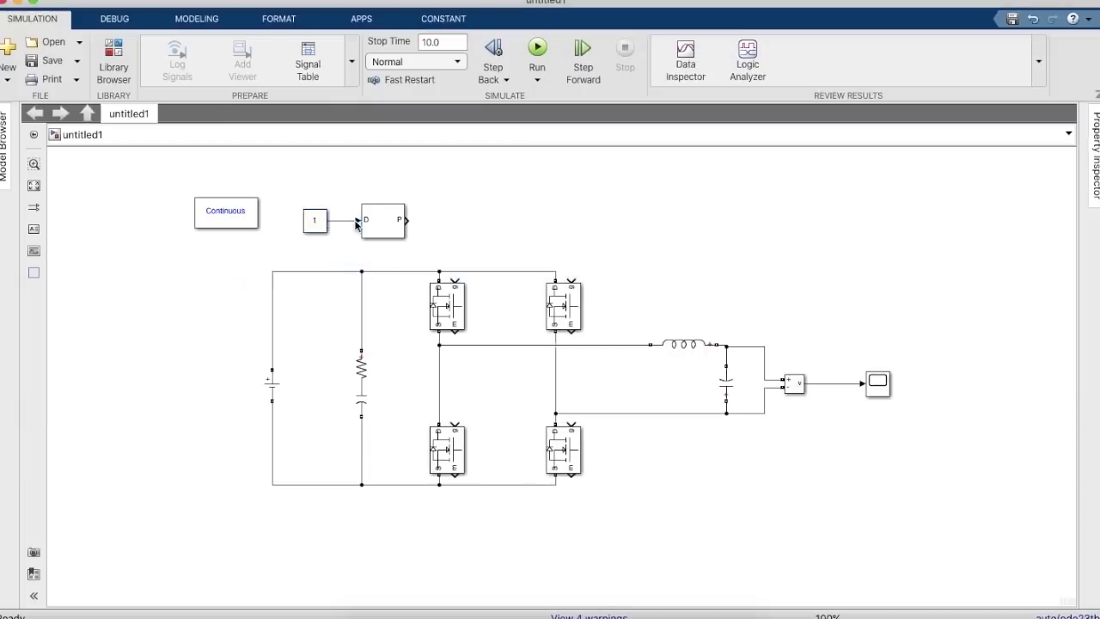
Step: Set the Constant block's value to 0.5
double_click(314, 220)
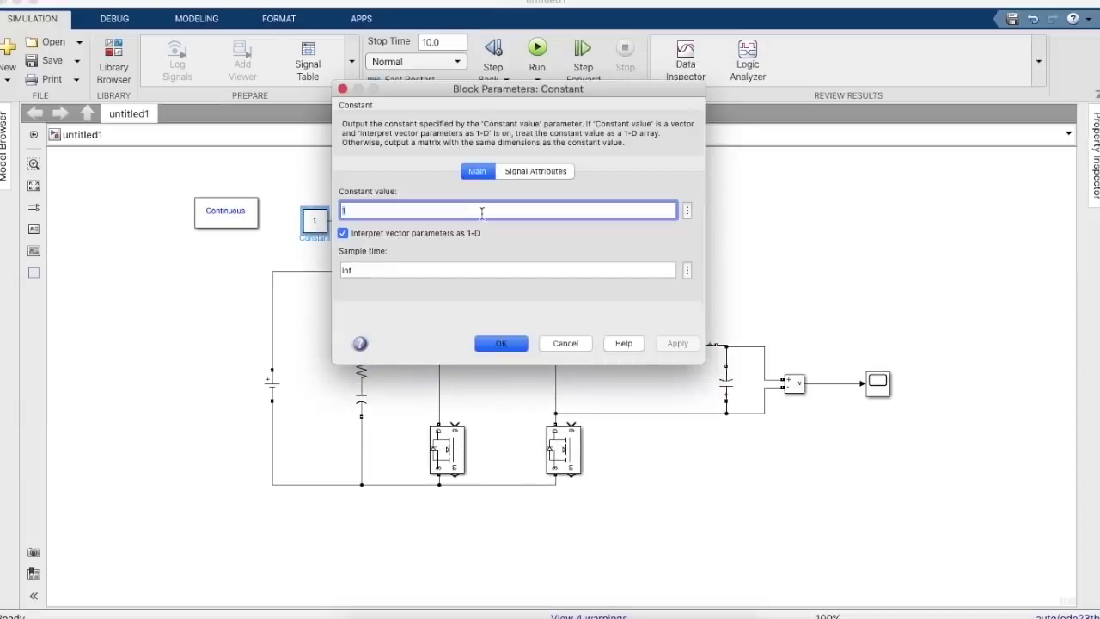
key("BackSpace")
type("0,5")
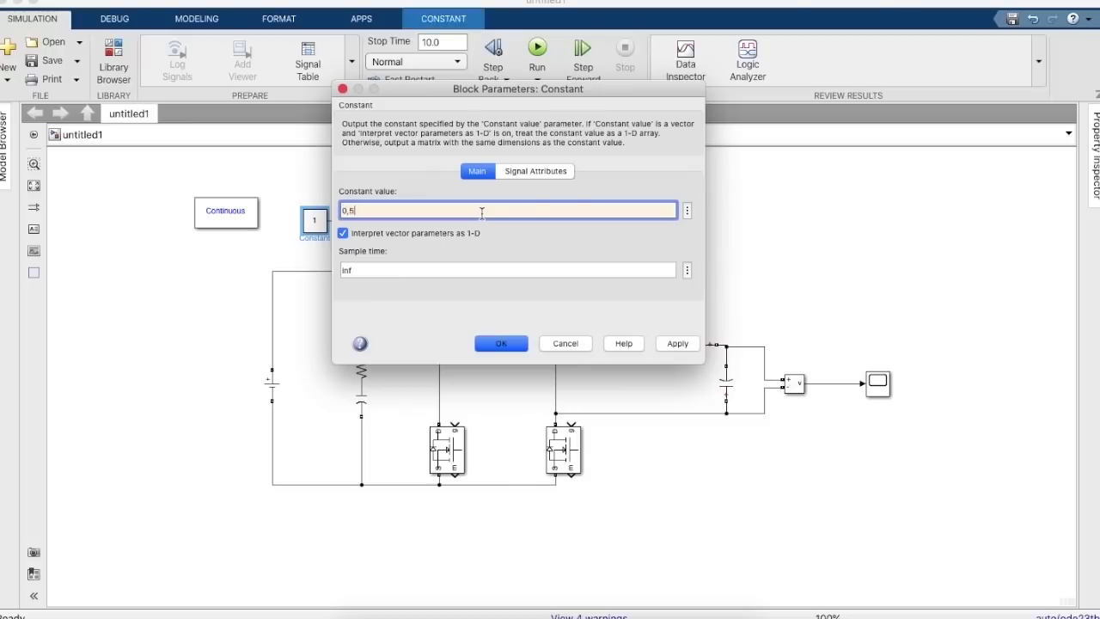
key("Return")
left_click(623, 311)
key("Return")
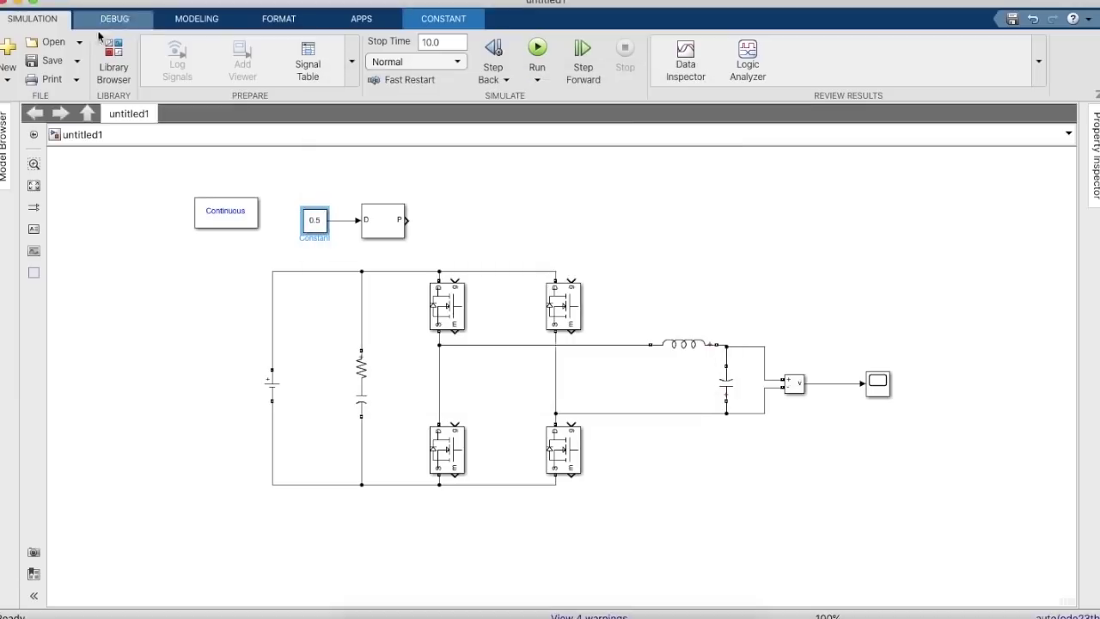
Step: Search the block library for "Goto" and place a Goto block connected to the PWM Generator's P output
left_click(114, 67)
double_click(652, 93)
type("Goto")
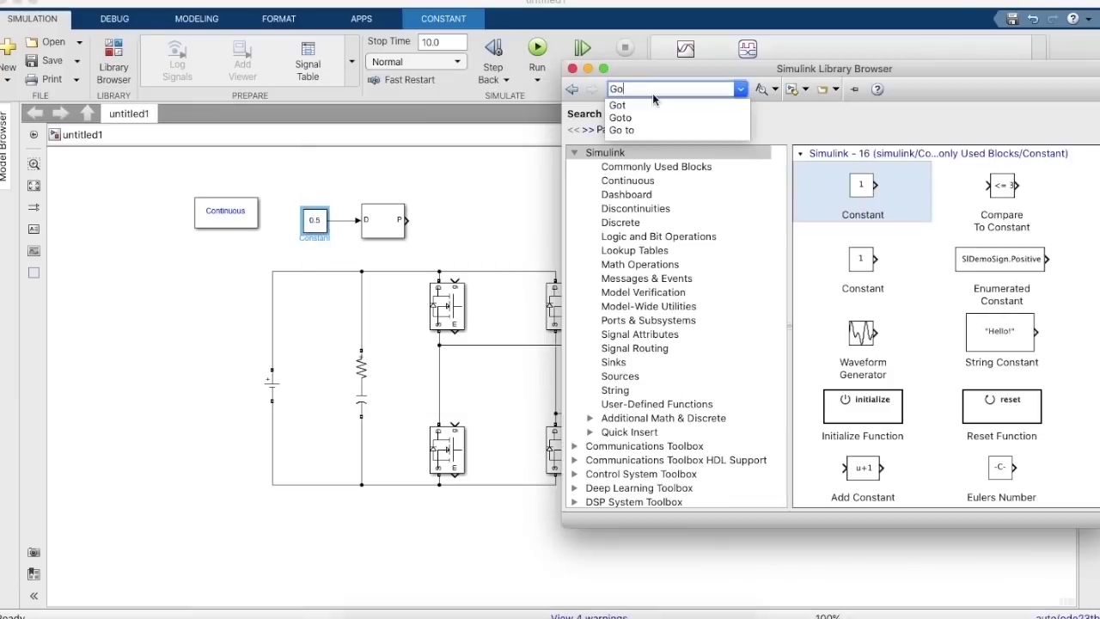
key("Return")
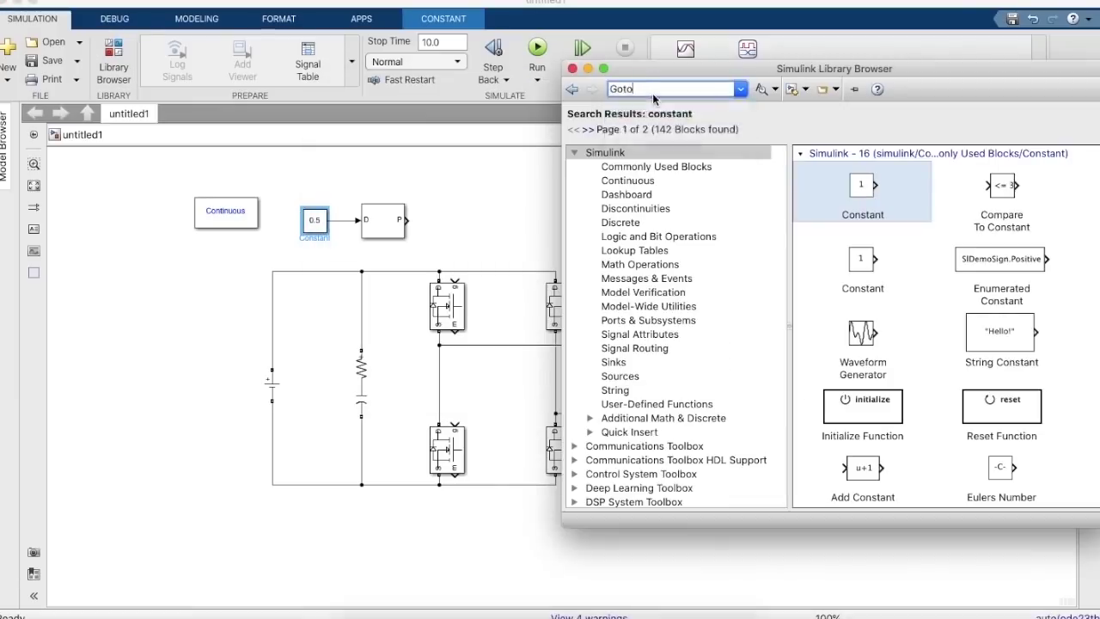
left_click_drag(875, 185, 447, 221)
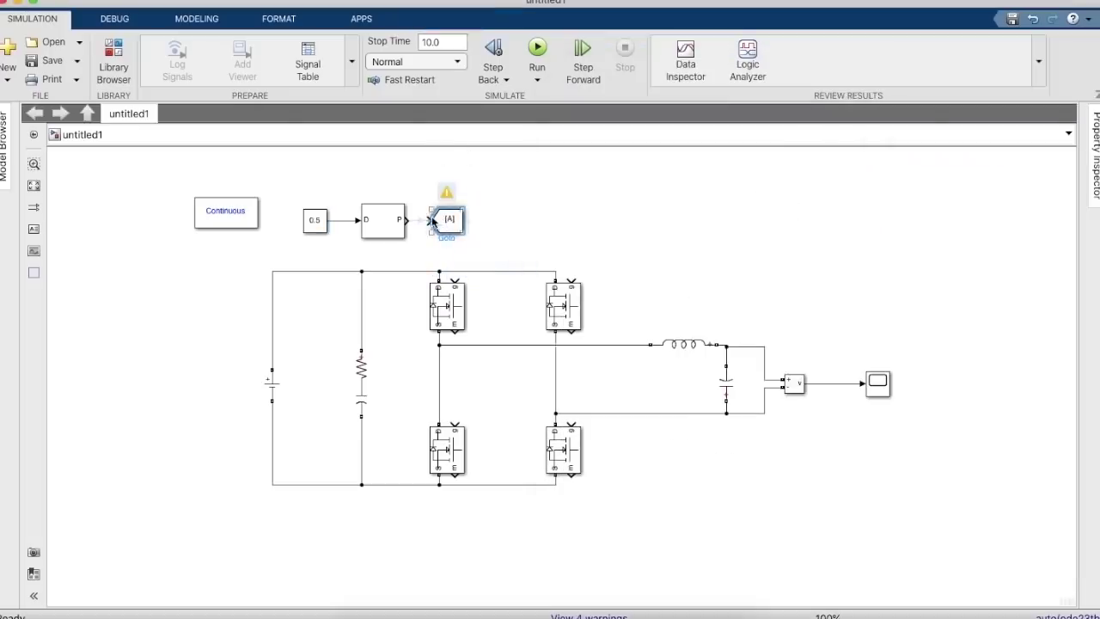
Step: Search the block library for "Not" and place a NOT block above the Goto, branched from the PWM Generator's output
left_click(103, 54)
double_click(637, 89)
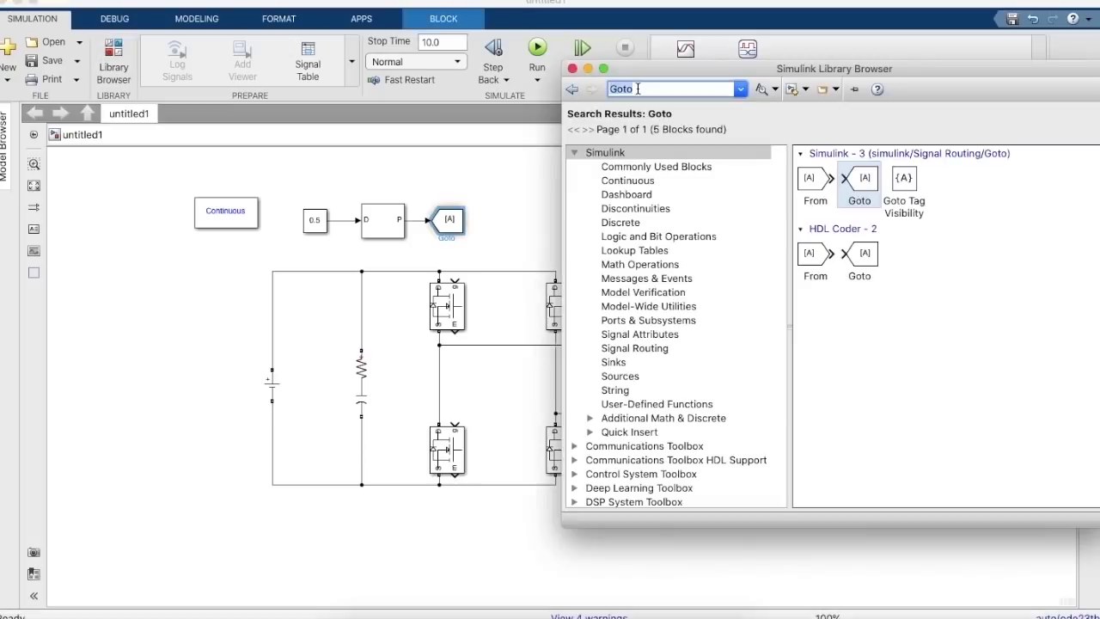
key("BackSpace")
type("Not")
key("Return")
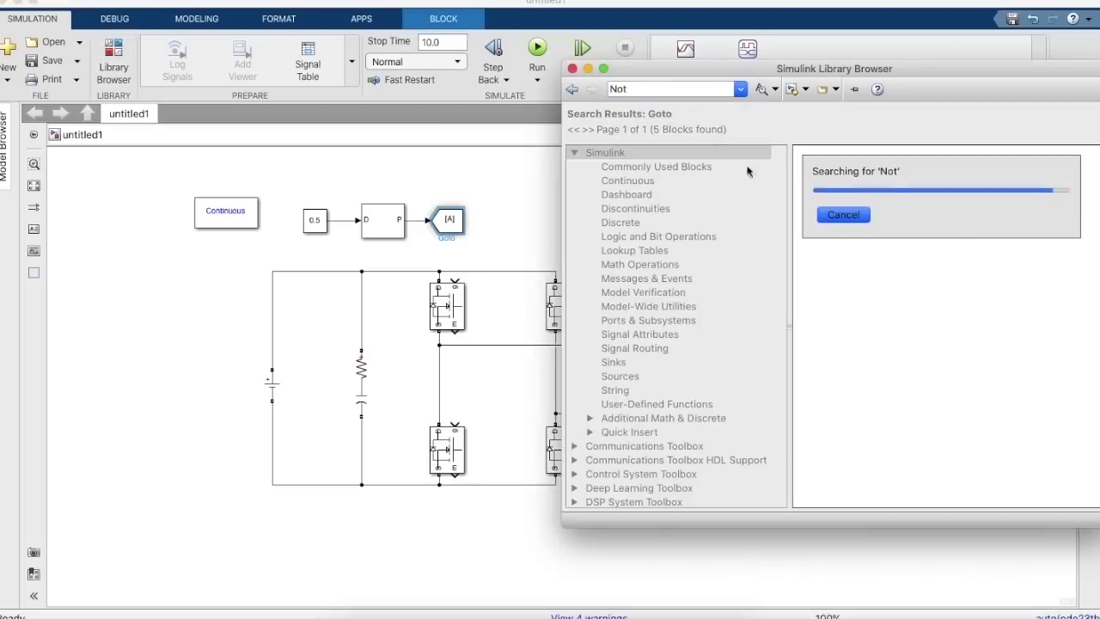
scroll(859, 361, "down", 10)
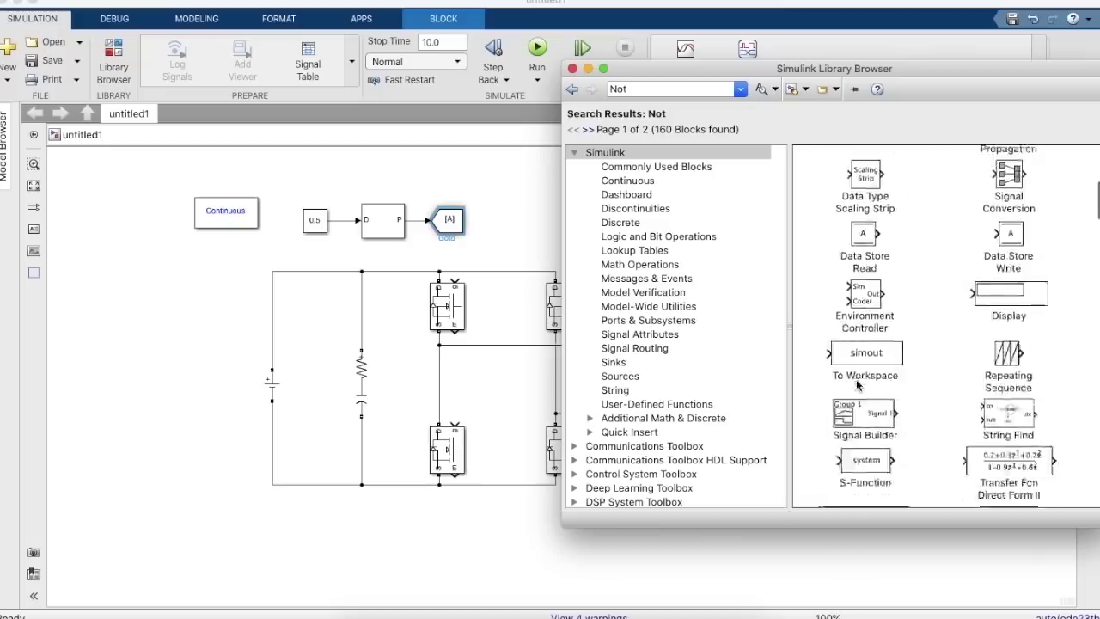
left_click(867, 324)
left_click_drag(868, 325, 418, 222)
Step: Create a From block tagged A for the first leg's upper Mosfet gate and copy it to the lower Mosfet gate
left_click(447, 222)
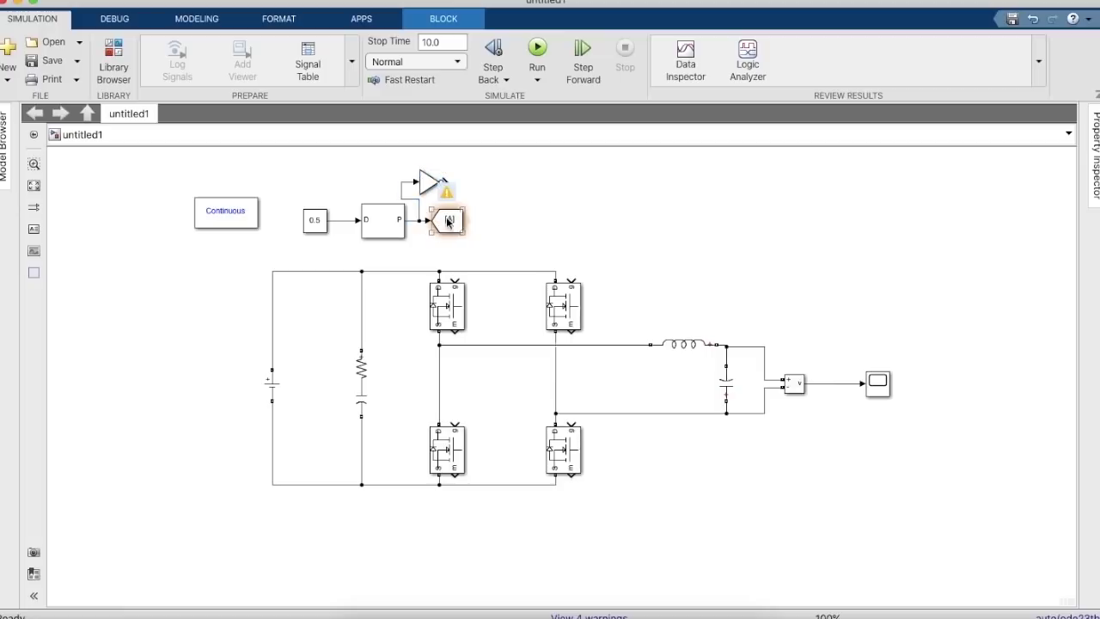
left_click_drag(464, 223, 453, 280)
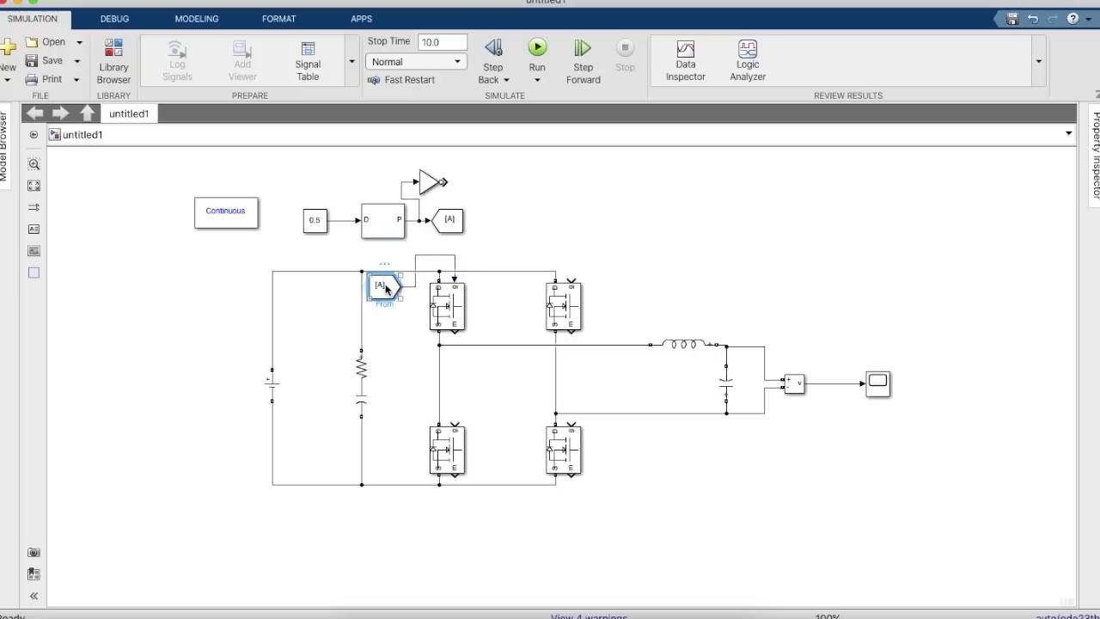
left_click_drag(385, 290, 462, 423)
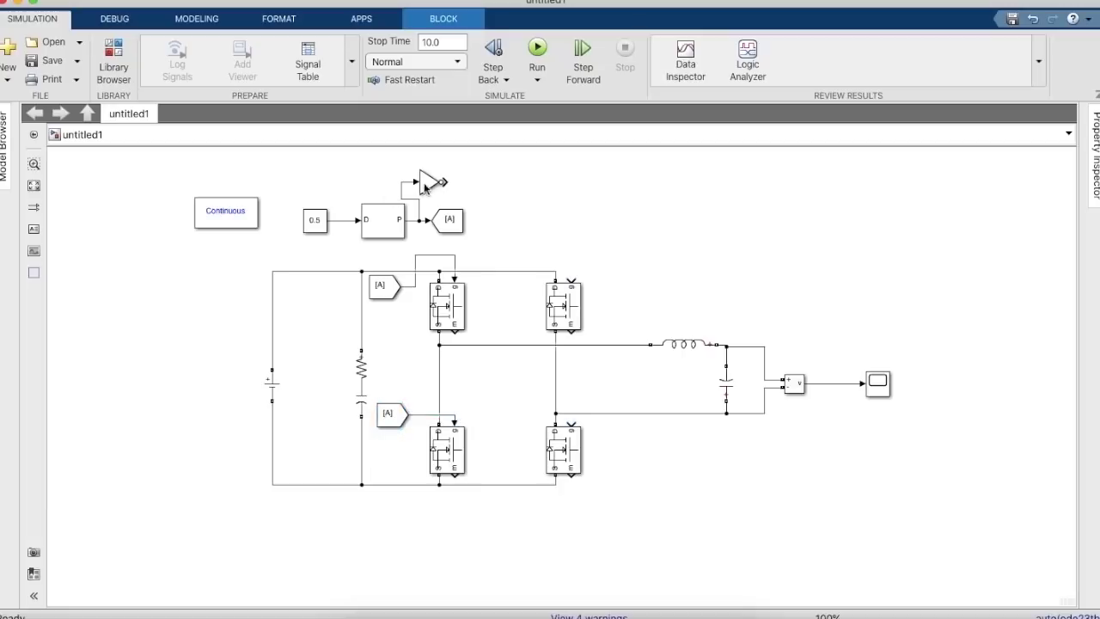
Step: Duplicate the Goto block beside the NOT block and set the copy's tag to B
left_click(447, 221)
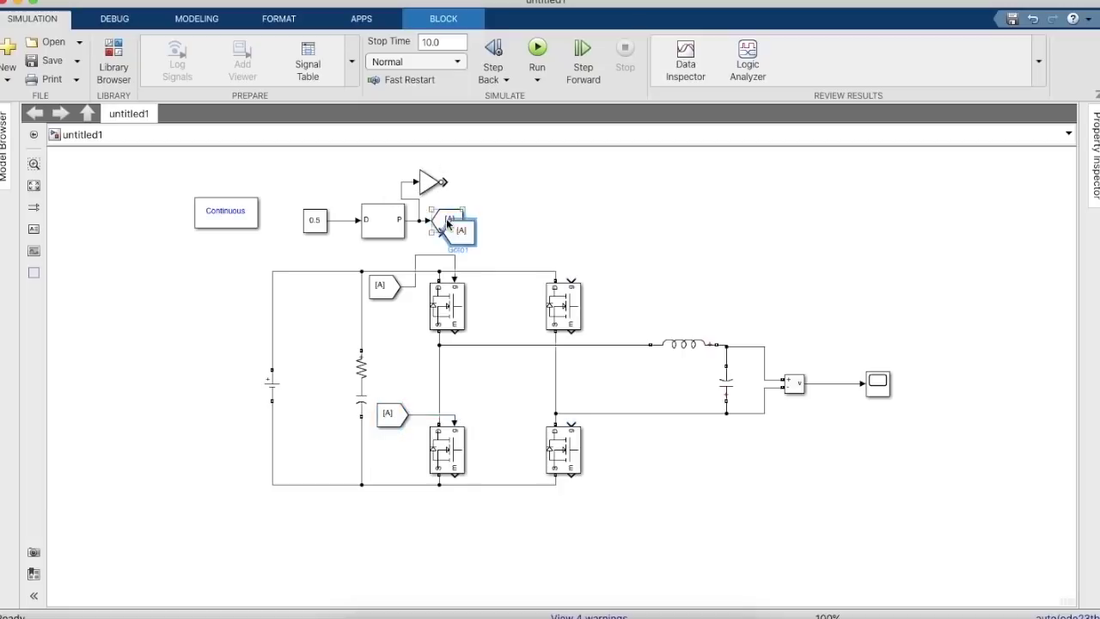
left_click_drag(451, 223, 478, 175)
double_click(475, 176)
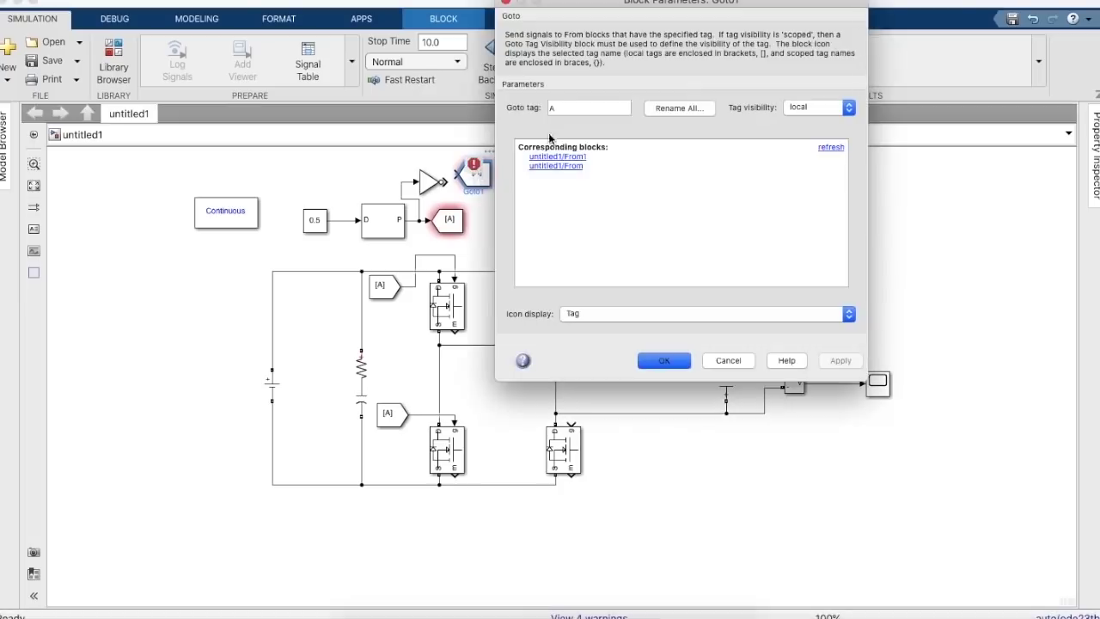
left_click(570, 111)
key("BackSpace")
type("B")
key("Return")
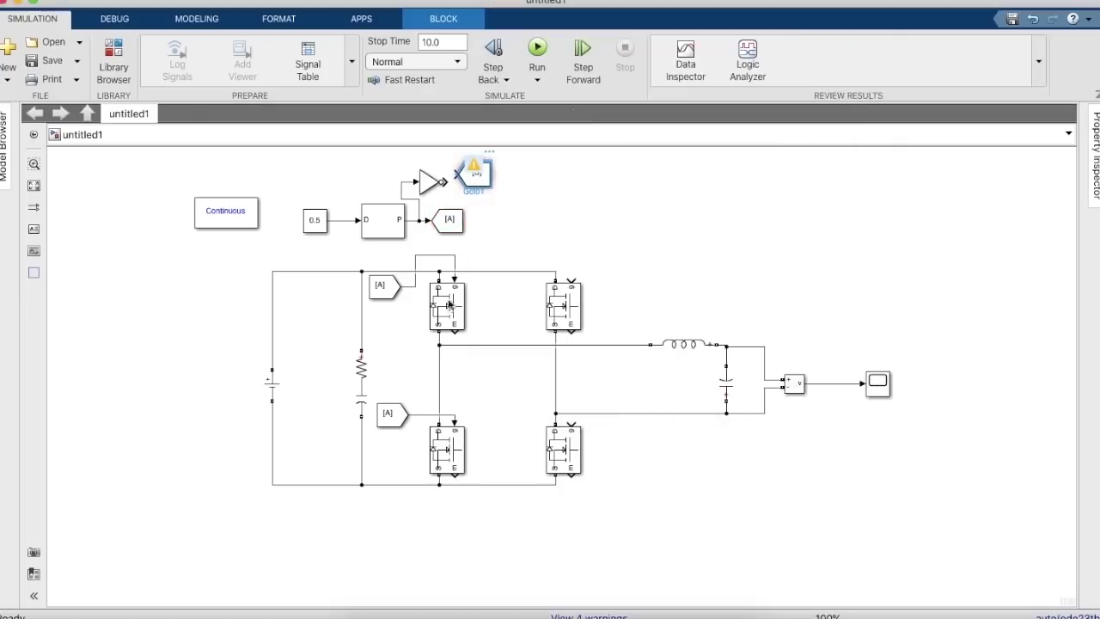
Step: Connect the NOT output to Goto B, and replace the From block on the first leg's lower Mosfet gate with one tagged B
left_click(397, 417)
key("Delete")
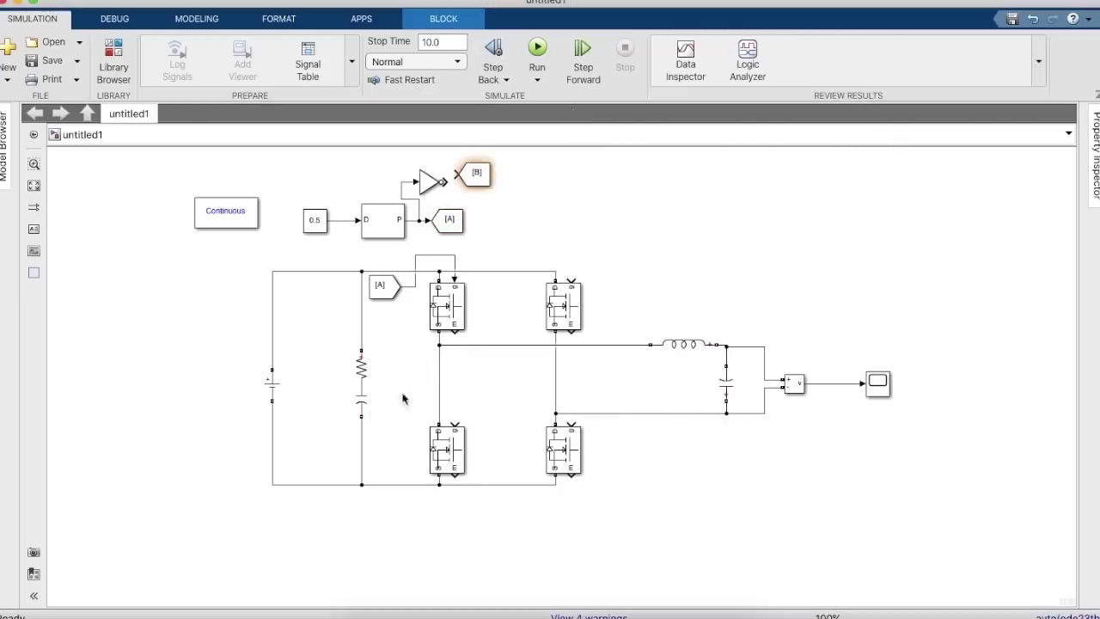
left_click(483, 178)
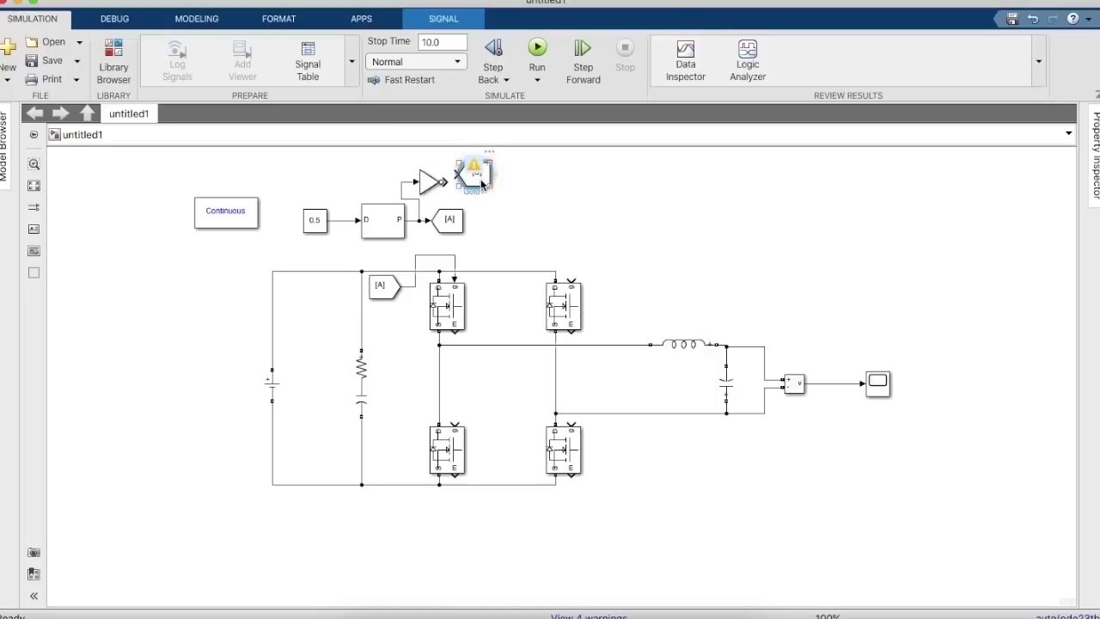
left_click_drag(481, 180, 487, 185)
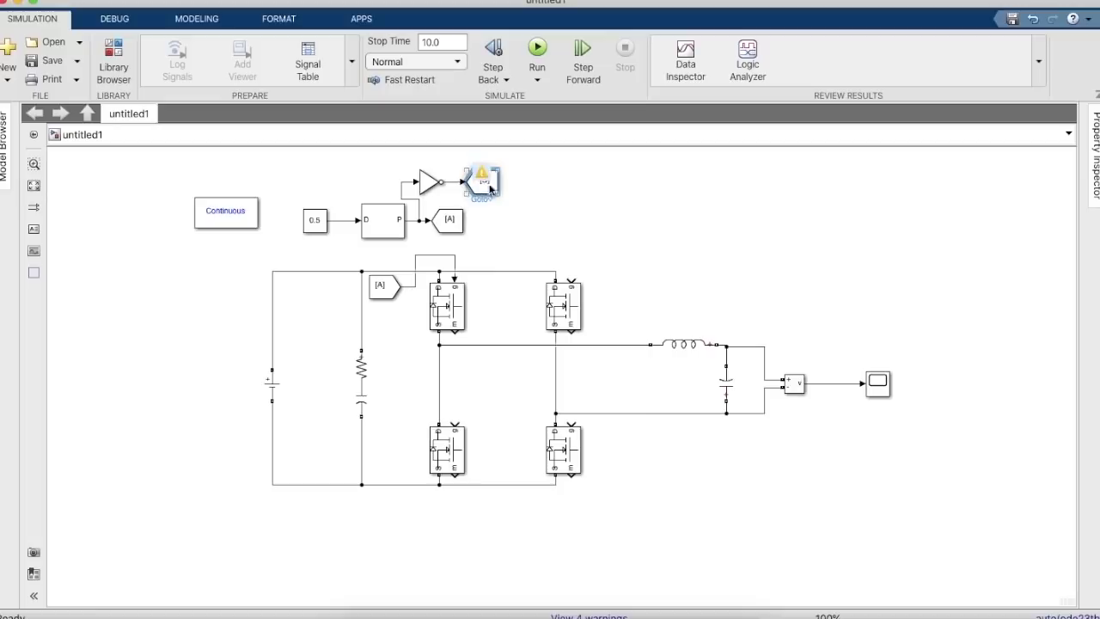
left_click_drag(503, 191, 450, 371)
mouse_move(405, 408)
left_mouse_down()
mouse_move(424, 404)
mouse_move(453, 425)
left_mouse_up()
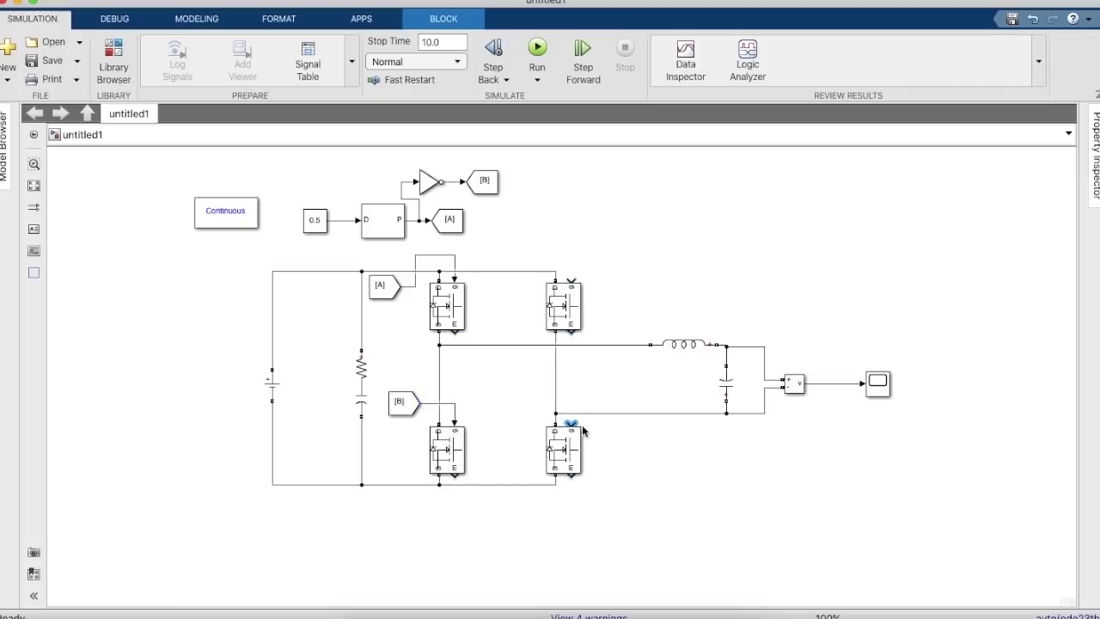
Step: Create a From block tagged A and wire it to the gate of the second leg's lower Mosfet
double_click(591, 424)
left_click(447, 220)
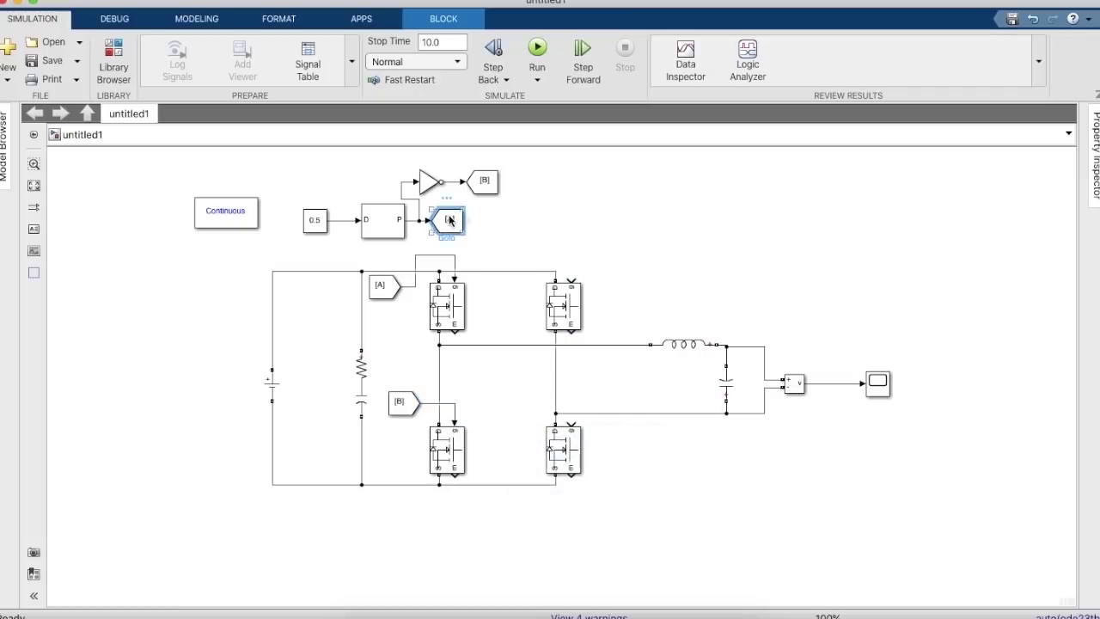
left_click_drag(449, 220, 571, 424)
left_click(624, 443)
key("Delete")
Step: Copy the From B block above the second leg and wire it to the upper Mosfet's gate
left_click_drag(400, 408, 514, 251)
left_click(527, 248)
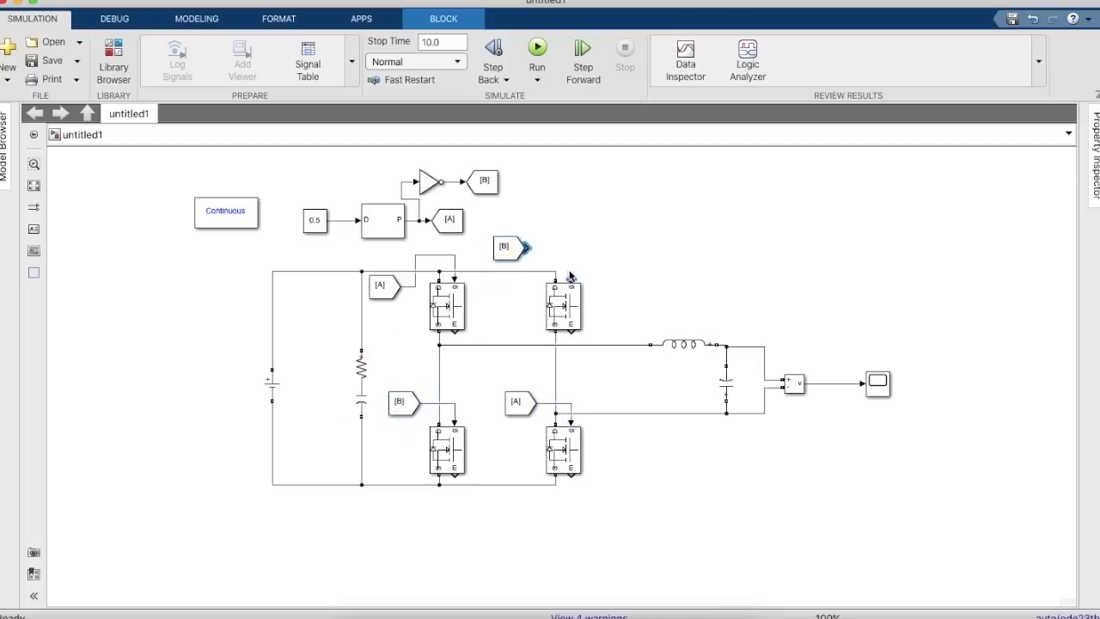
left_click_drag(550, 257, 571, 278)
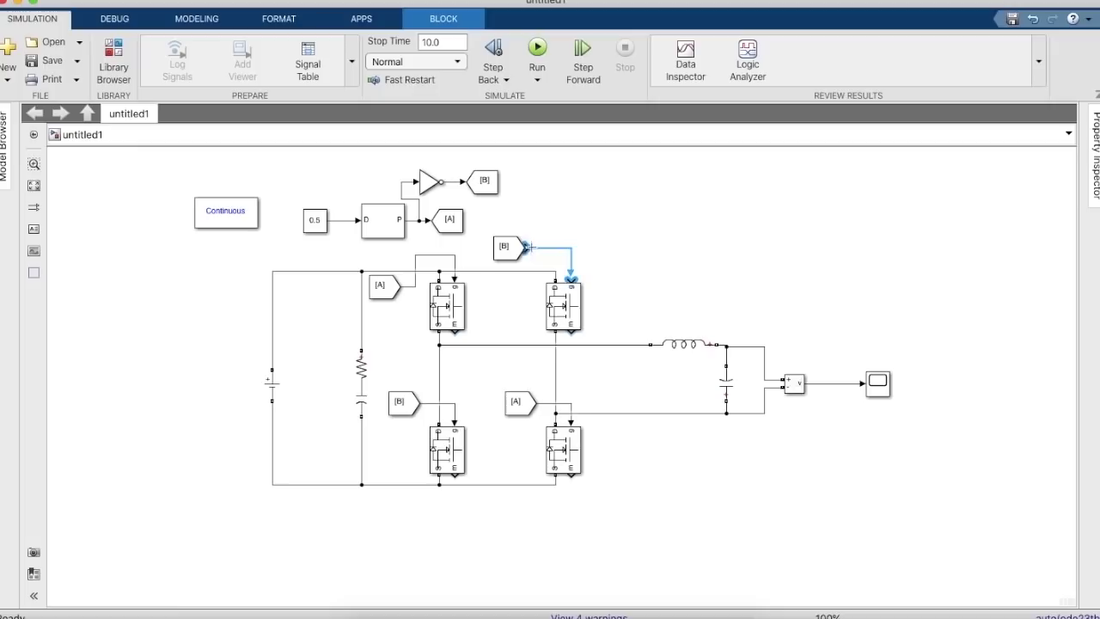
Step: Run the simulation and open the Scope with its axes scaled to fit the signal
left_click(538, 49)
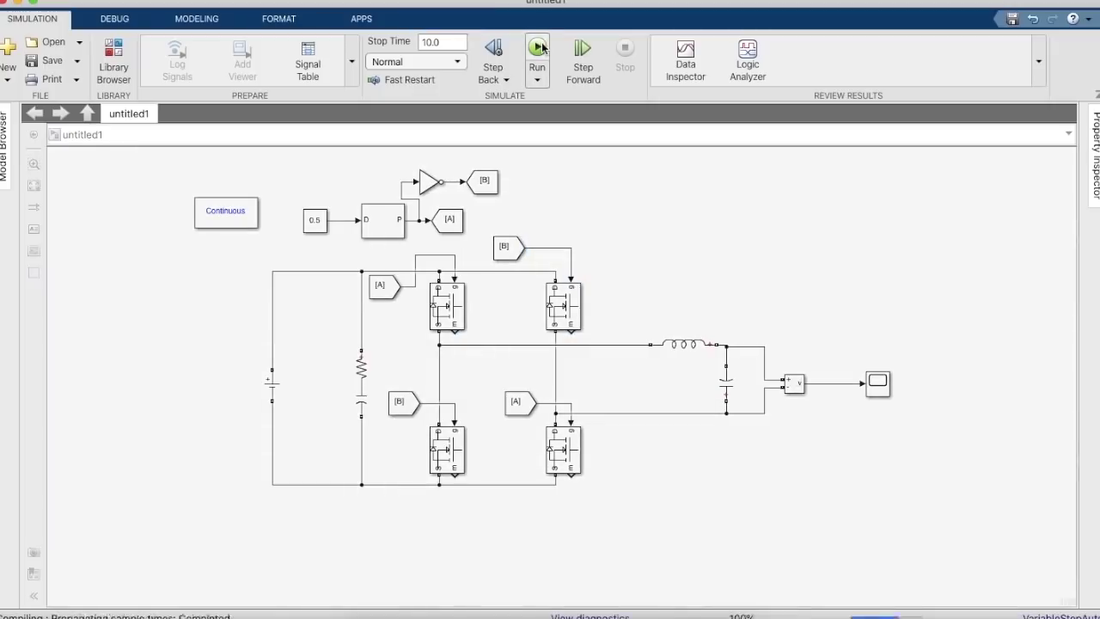
left_click(876, 385)
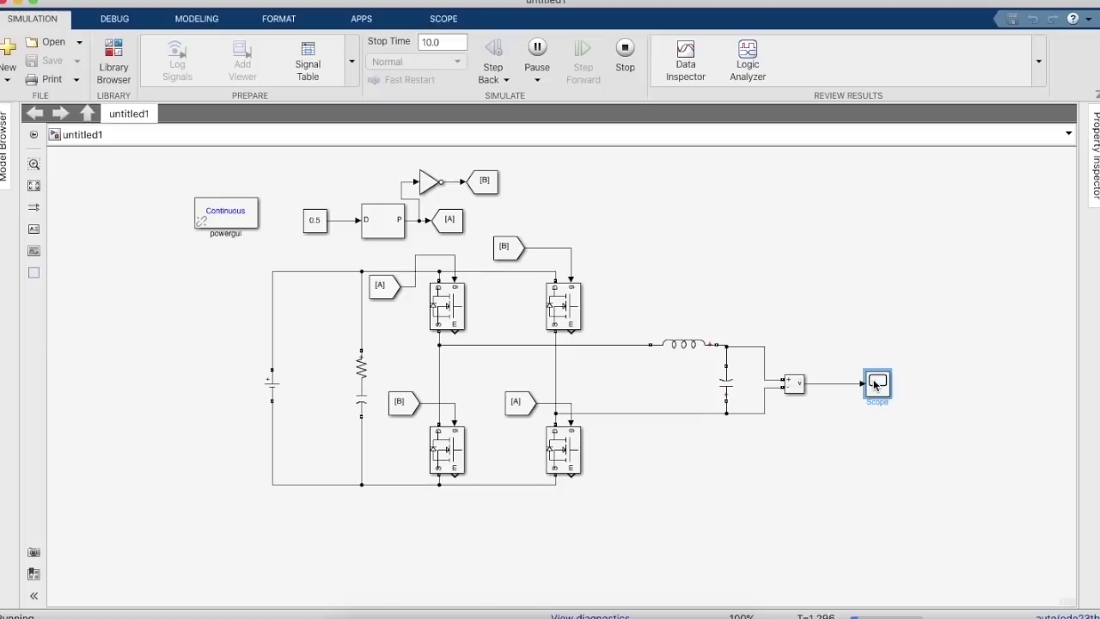
double_click(876, 385)
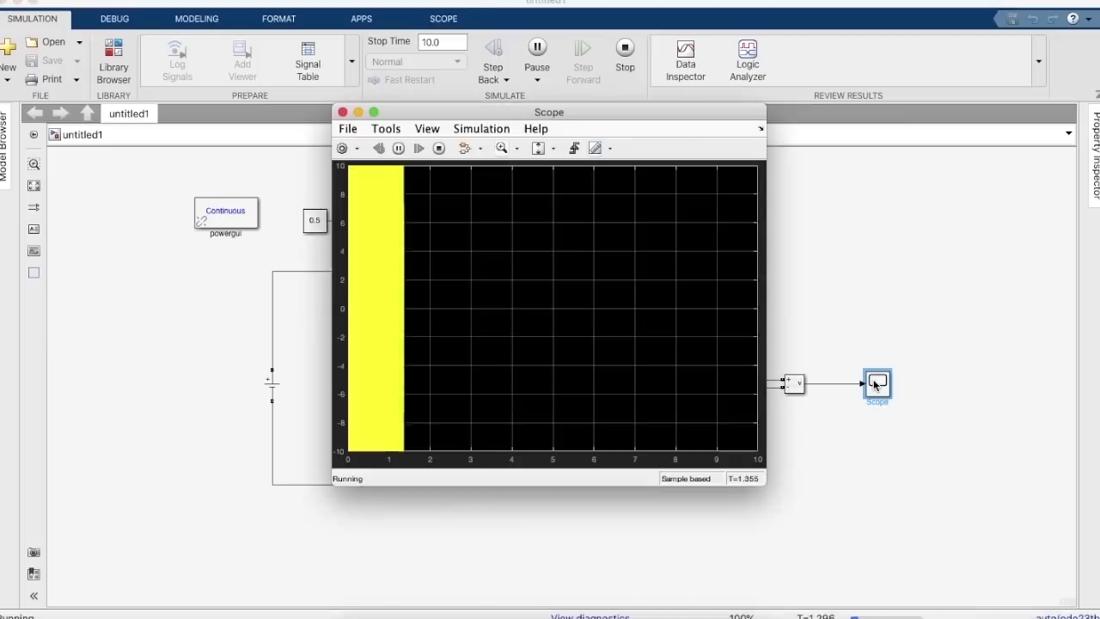
left_click(553, 149)
left_click(541, 172)
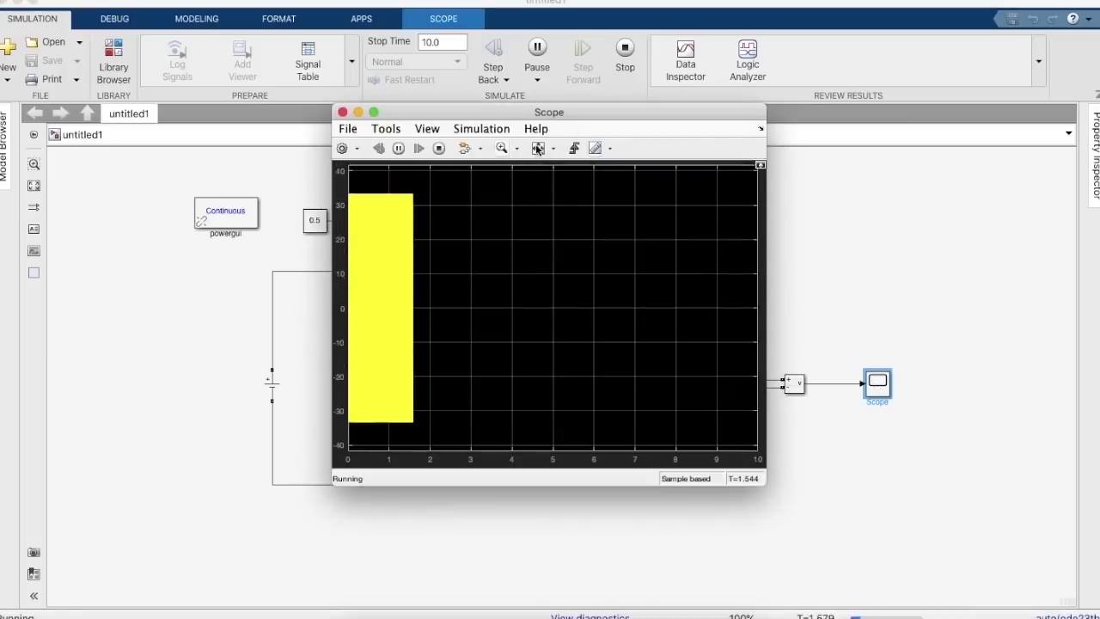
Step: Zoom in on a few periods of the Scope waveform near 0.901 s, closing the Scope and stopping the simulation when done
left_click(502, 148)
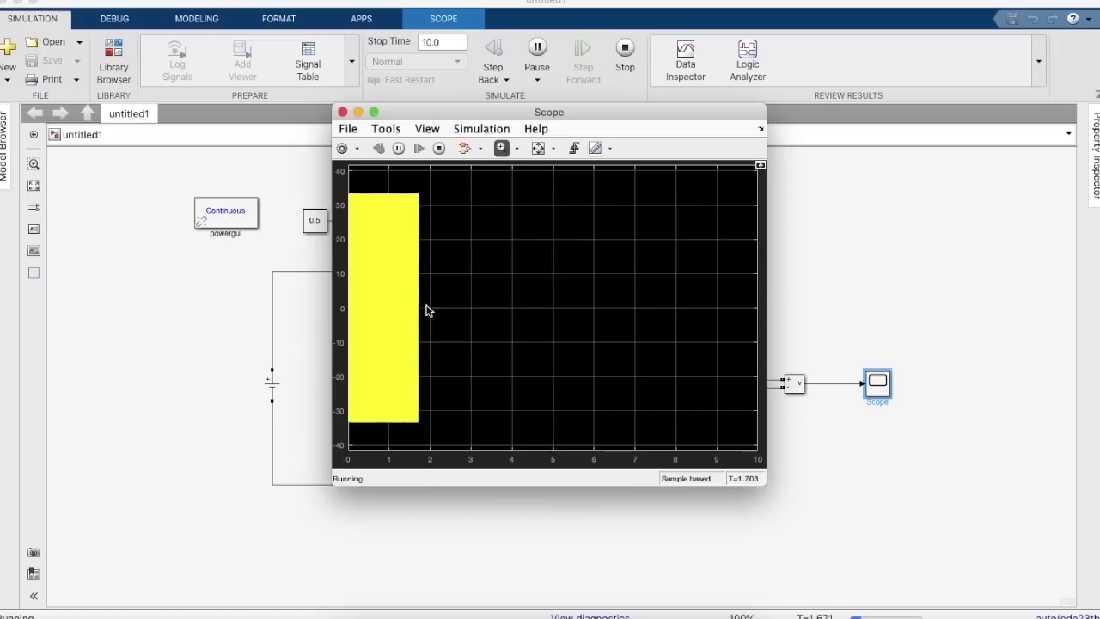
mouse_move(430, 304)
left_mouse_down()
mouse_move(382, 305)
mouse_move(410, 298)
mouse_move(402, 295)
left_mouse_up()
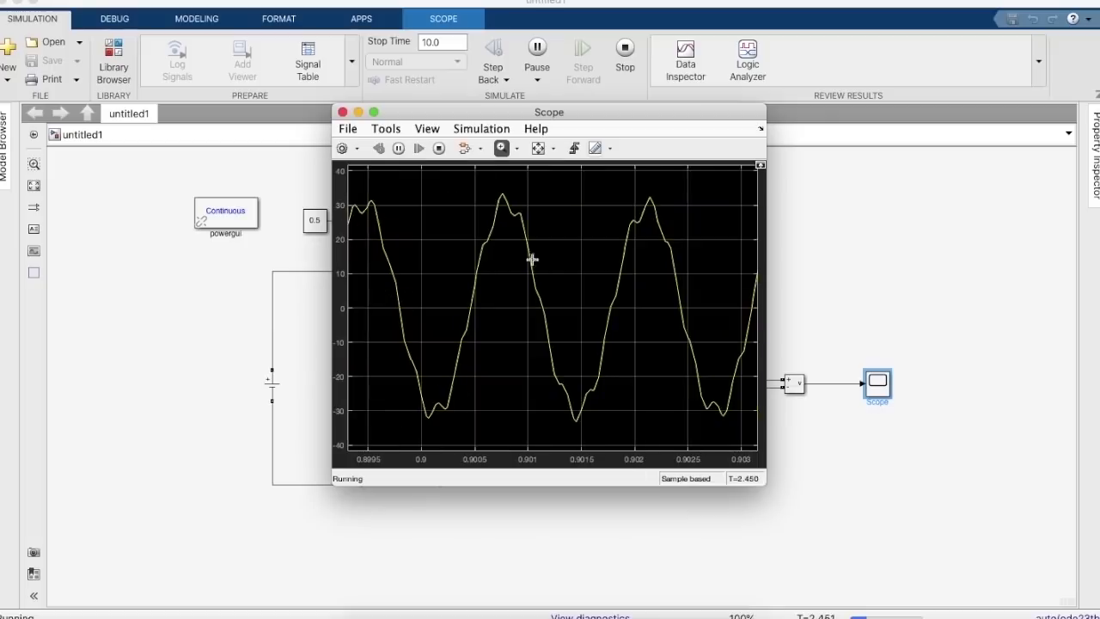
left_click(342, 114)
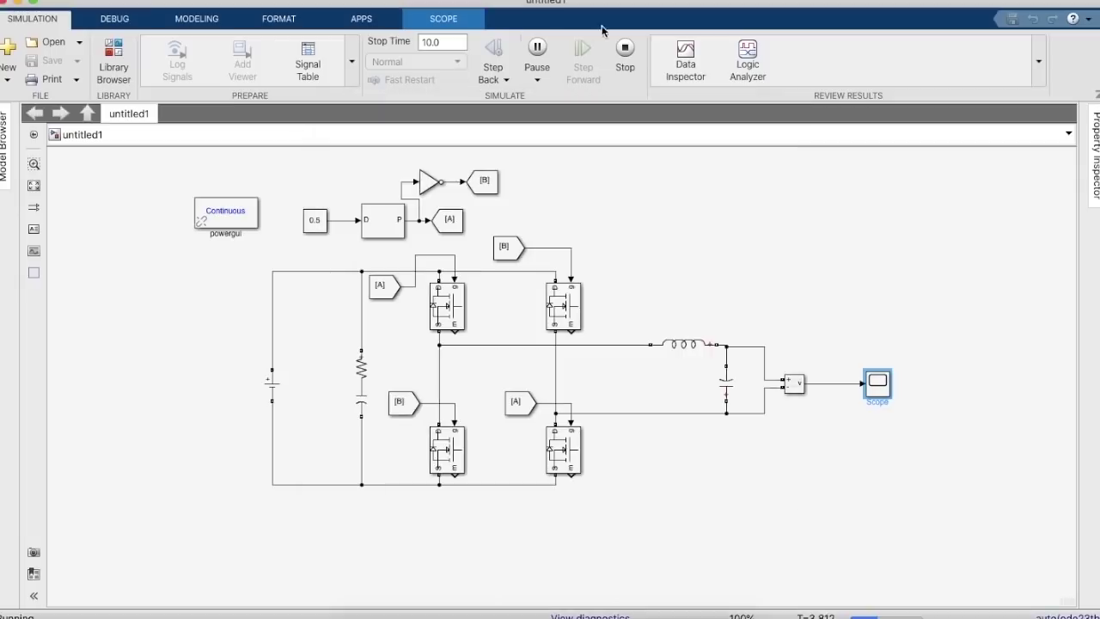
left_click(634, 58)
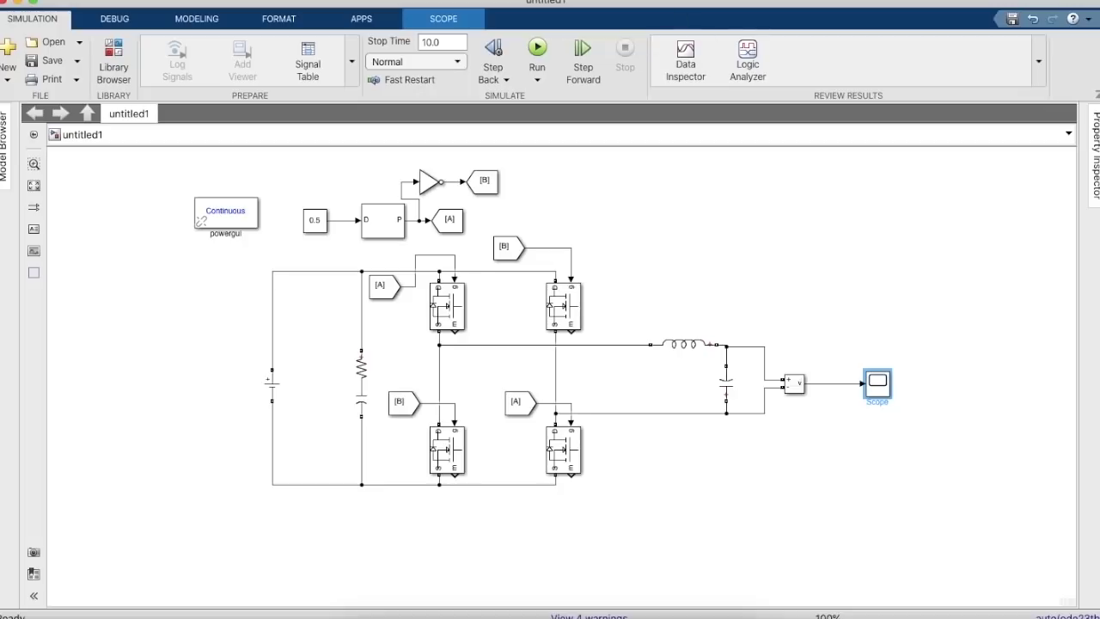
Step: Delete the output filter's inductor and capacitor
left_click(700, 580)
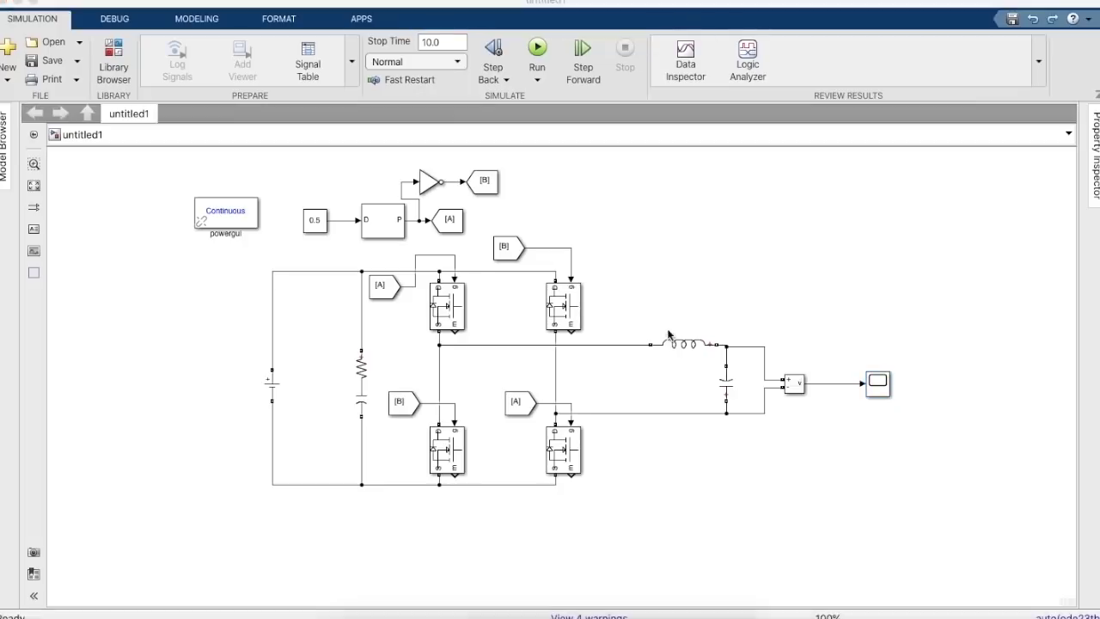
left_click(679, 344)
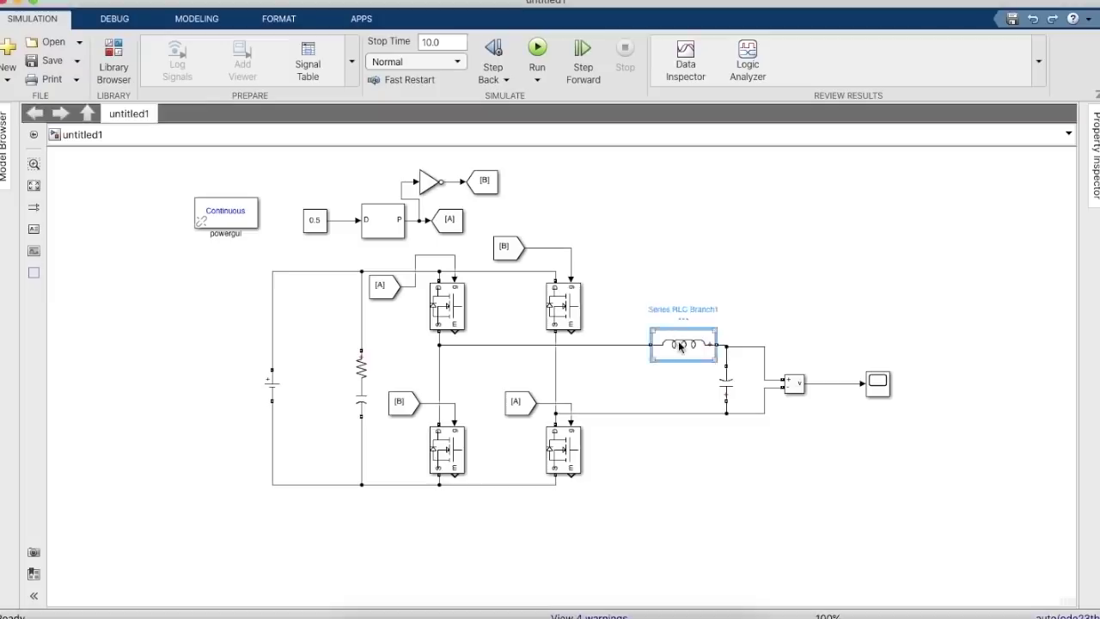
key("Delete")
left_click(728, 383)
key("Delete")
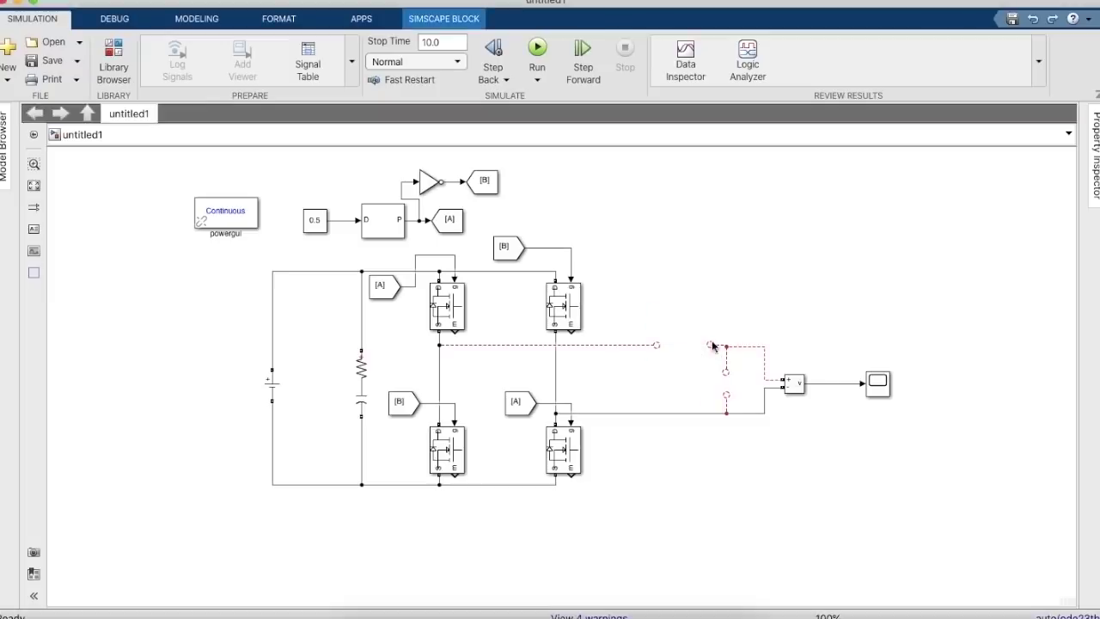
Step: Reconnect the first leg's midpoint directly to the voltage measurement's positive input and delete the leftover capacitor branch wires
left_click_drag(655, 344, 729, 398)
key("Delete")
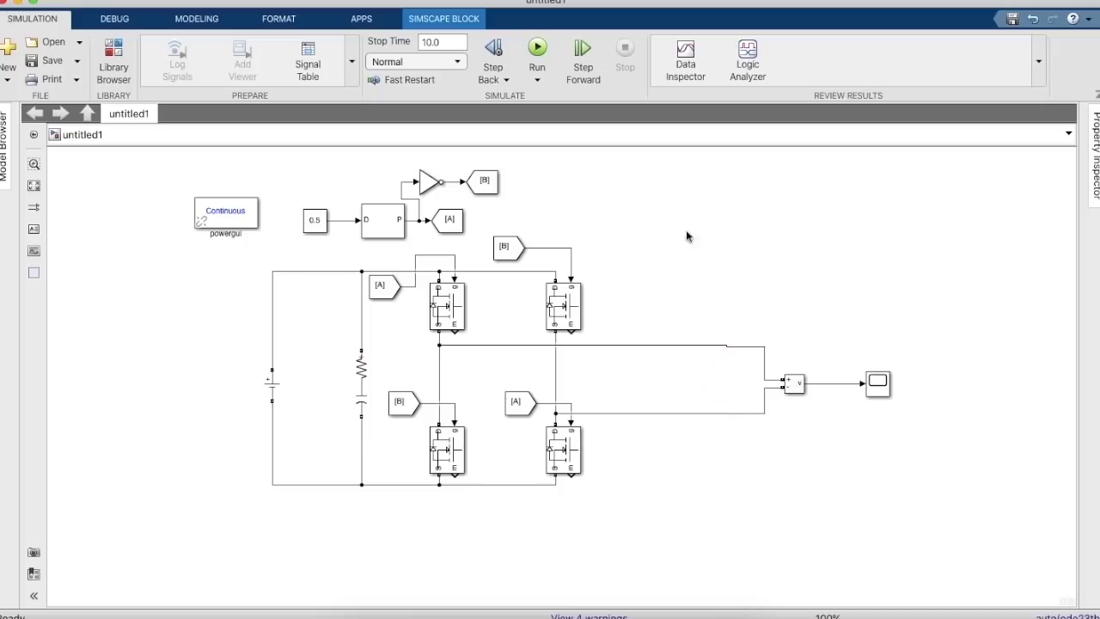
Step: Run the simulation without the LC filter and open the Scope with its axes scaled to fit the signal
left_click(535, 53)
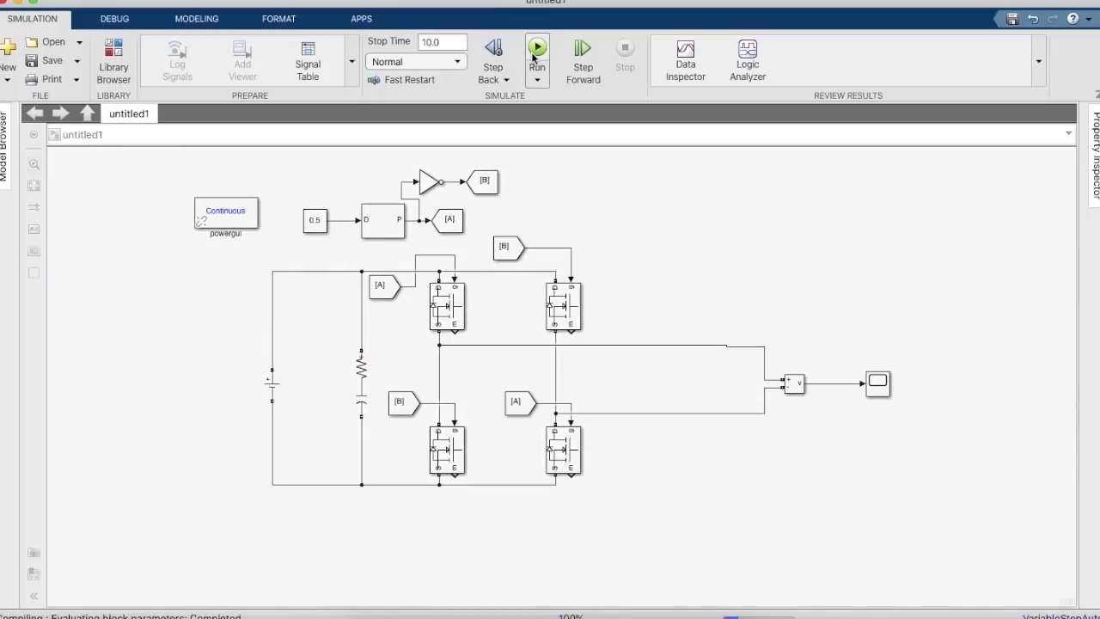
double_click(879, 387)
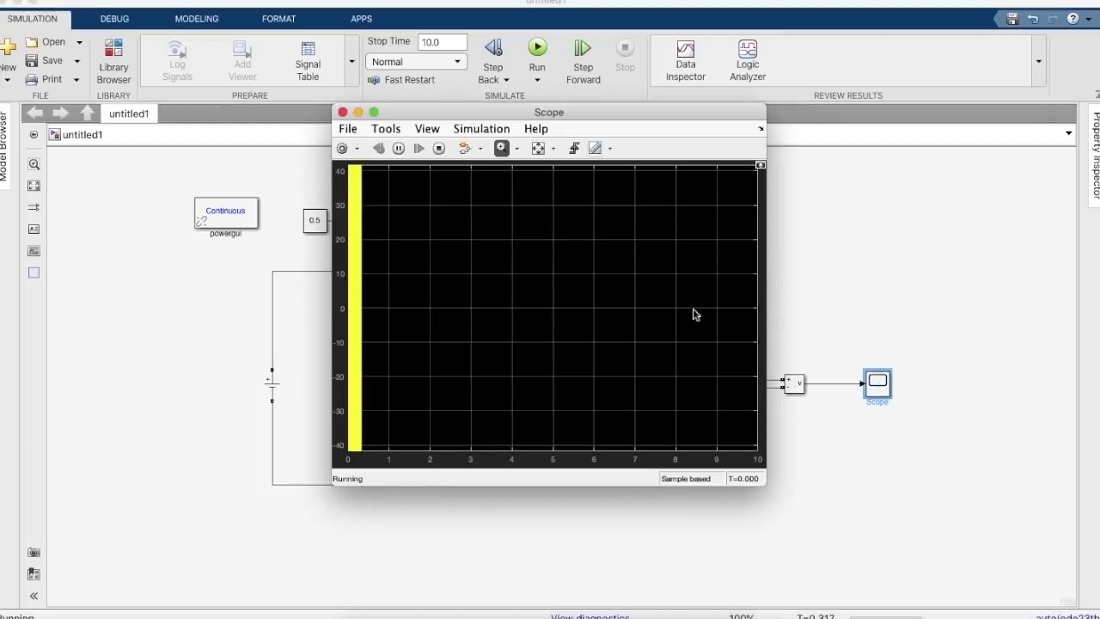
left_click(538, 147)
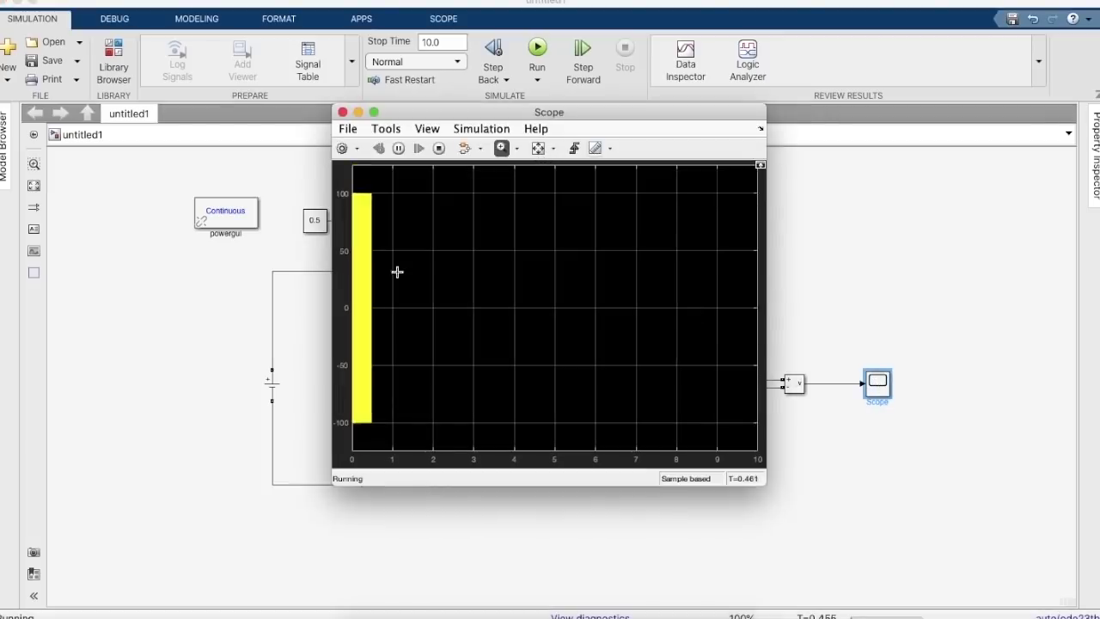
Step: Zoom in along the time axis of the Scope waveform to a single switching period near 0.4954 s
left_click_drag(395, 266, 365, 266)
left_click_drag(542, 284, 446, 285)
left_click_drag(354, 266, 415, 265)
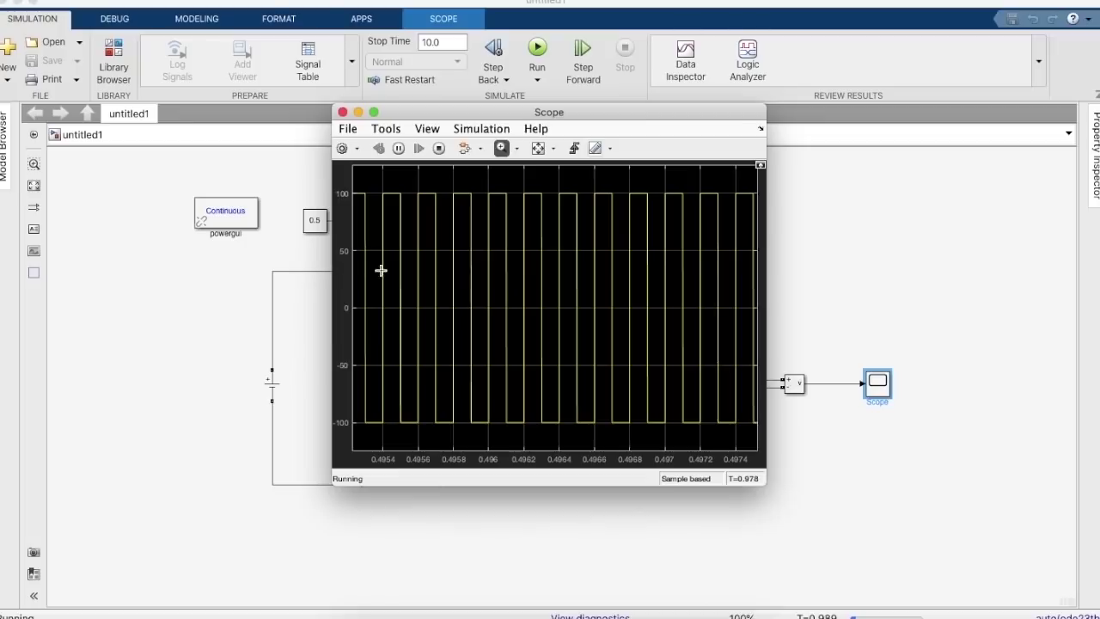
left_click_drag(394, 270, 394, 270)
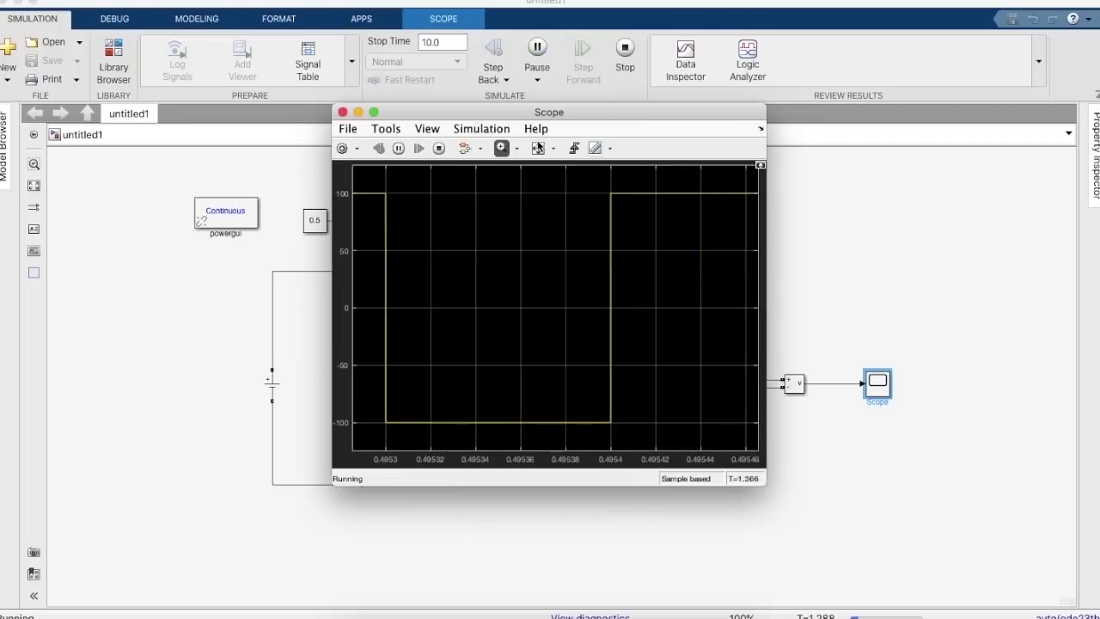
Step: Refit the Scope axes and zoom in on several periods near 0.367 s, closing the Scope and stopping the simulation when done
left_click(538, 148)
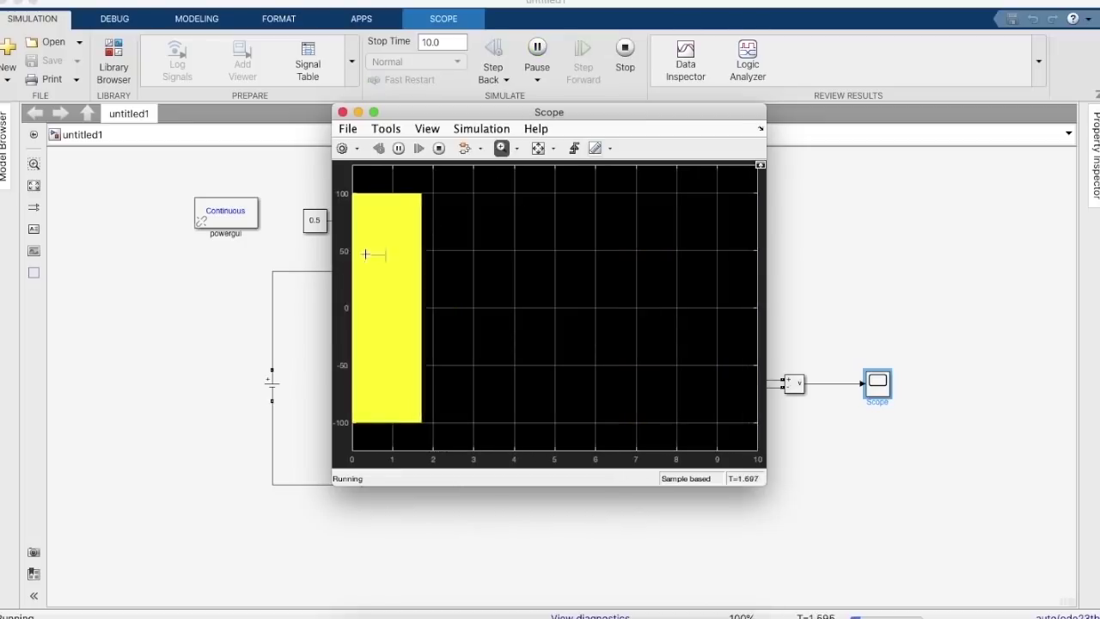
left_click_drag(365, 255, 407, 255)
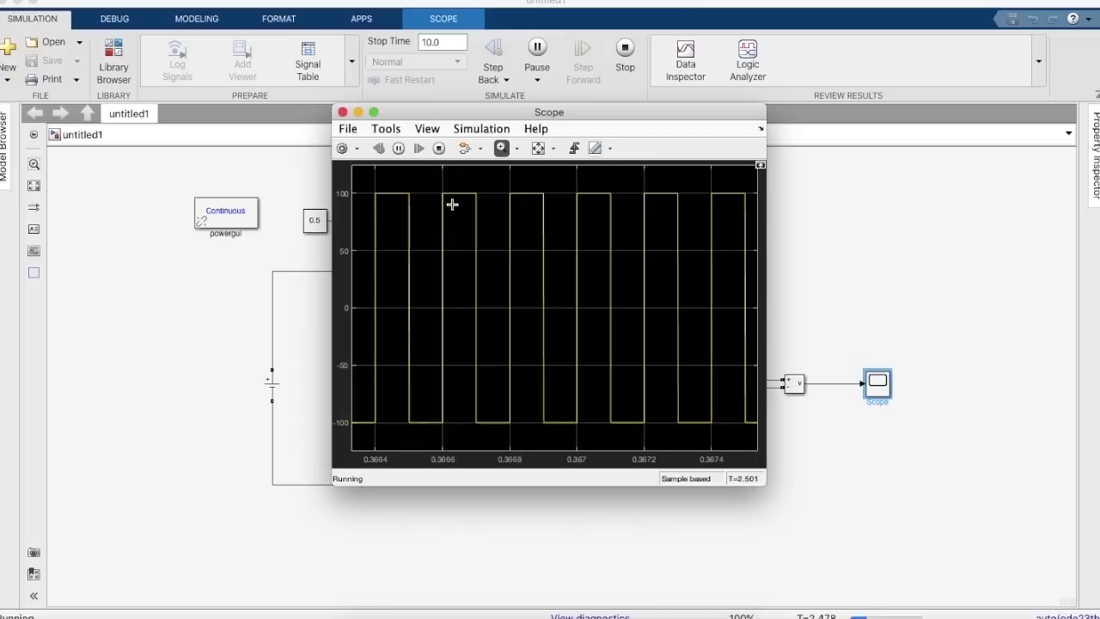
left_click(342, 112)
left_click(625, 51)
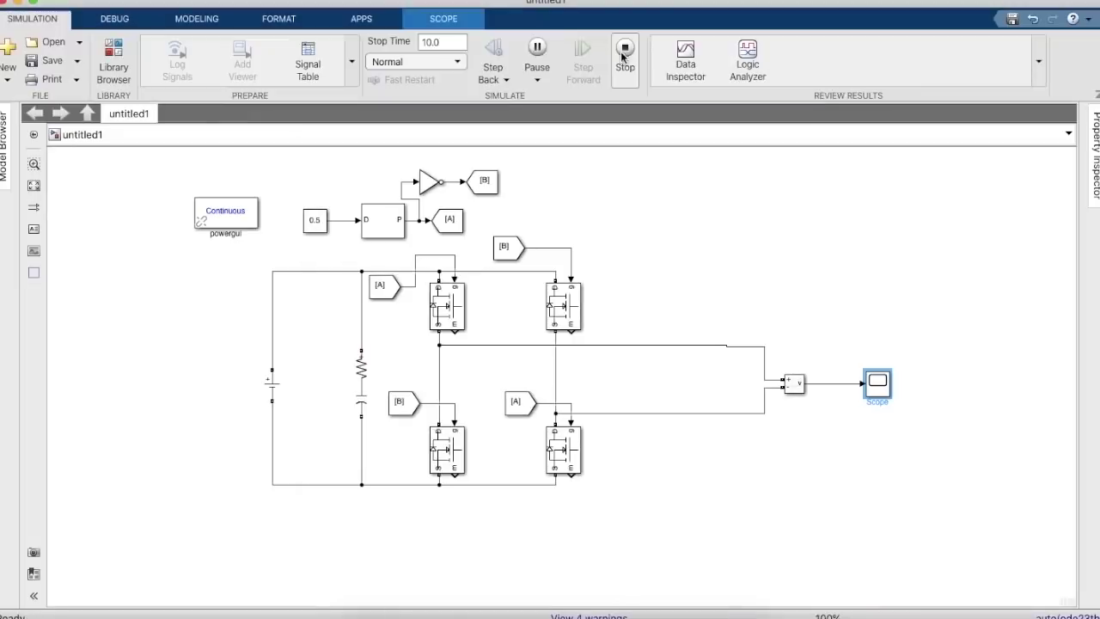